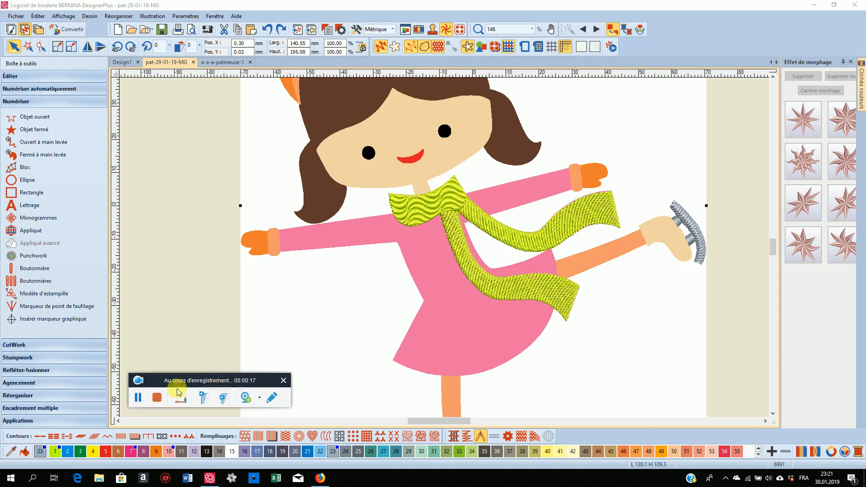
Start a closed object with a single-line outline stitch and trace the dress from beside the scarf around the curved skirt hem.
left_click(28, 130)
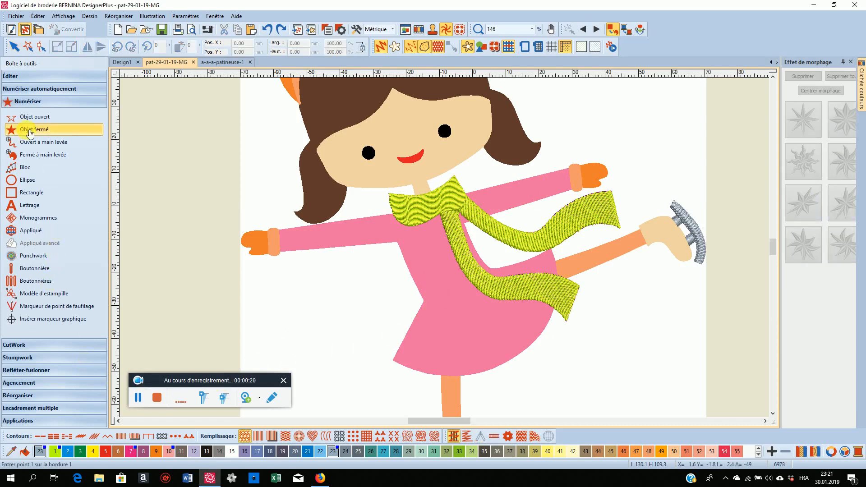
left_click(40, 435)
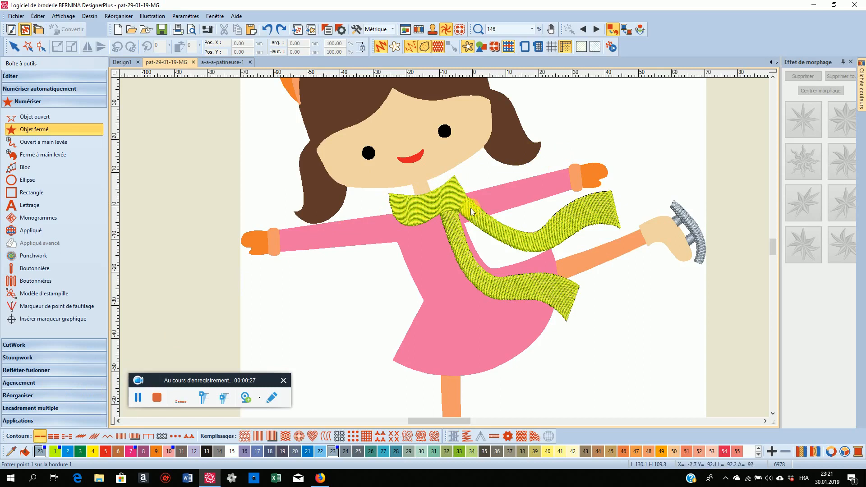
left_click(463, 223)
left_click(484, 257)
left_click(489, 268)
right_click(560, 279)
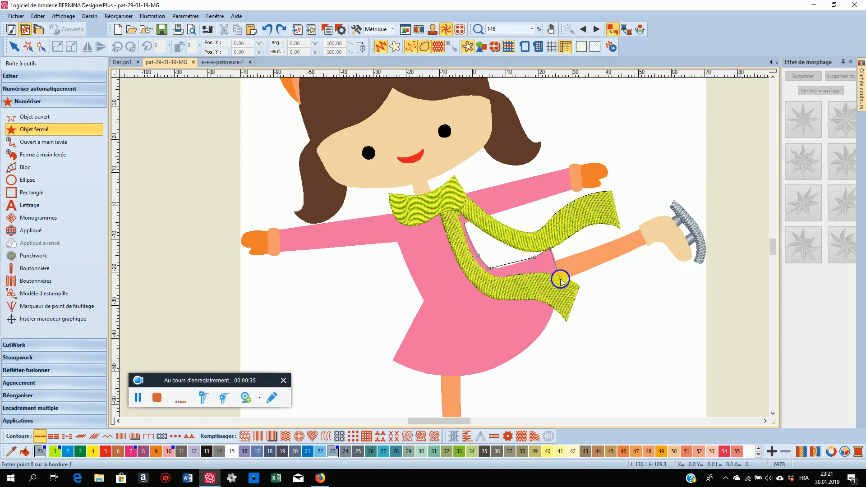
right_click(541, 332)
right_click(473, 375)
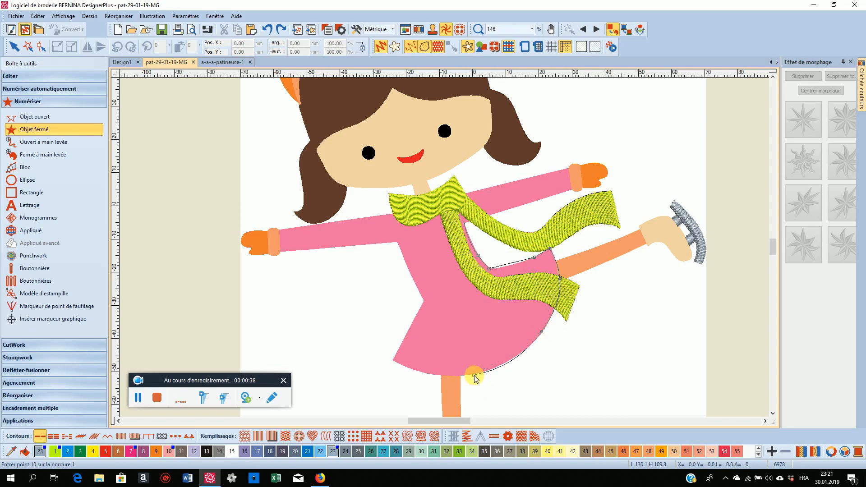
right_click(409, 368)
left_click(392, 360)
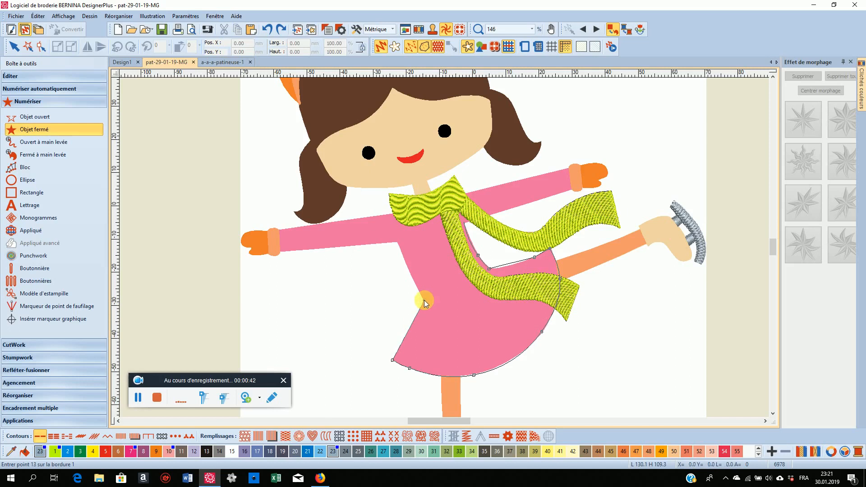
Continue the outline up the waist and around both sleeves, and close the shape at its starting point beside the scarf.
left_click(398, 238)
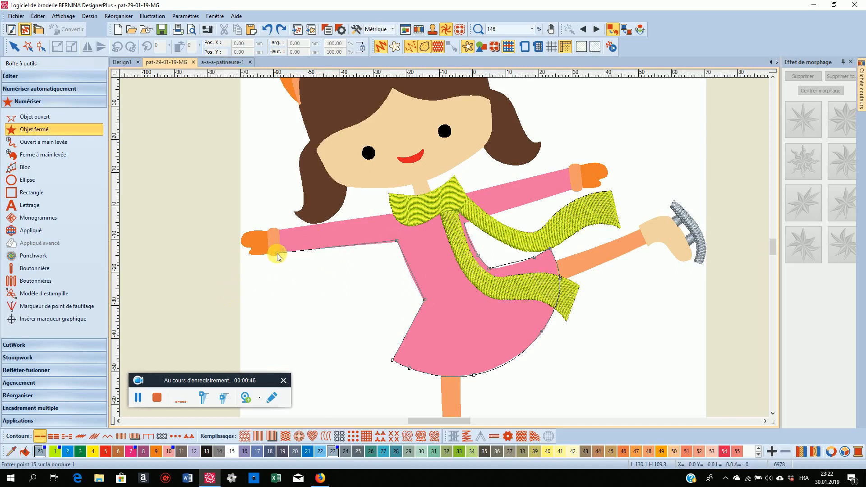
left_click(275, 230)
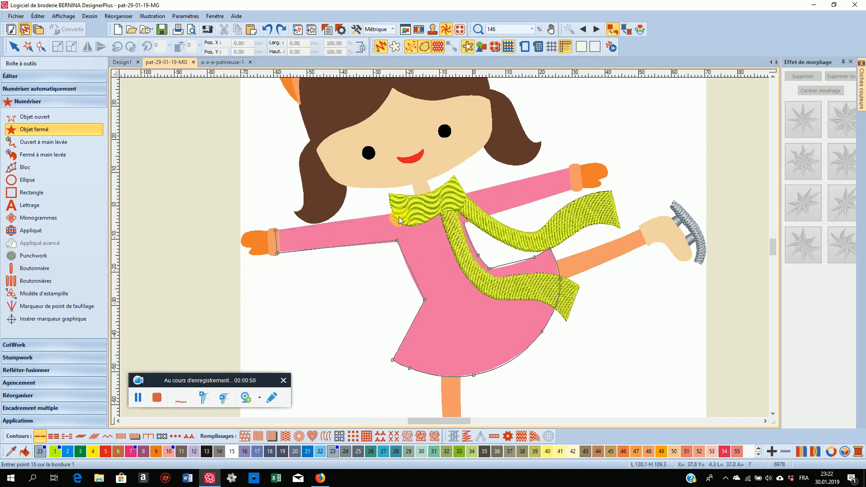
left_click(472, 191)
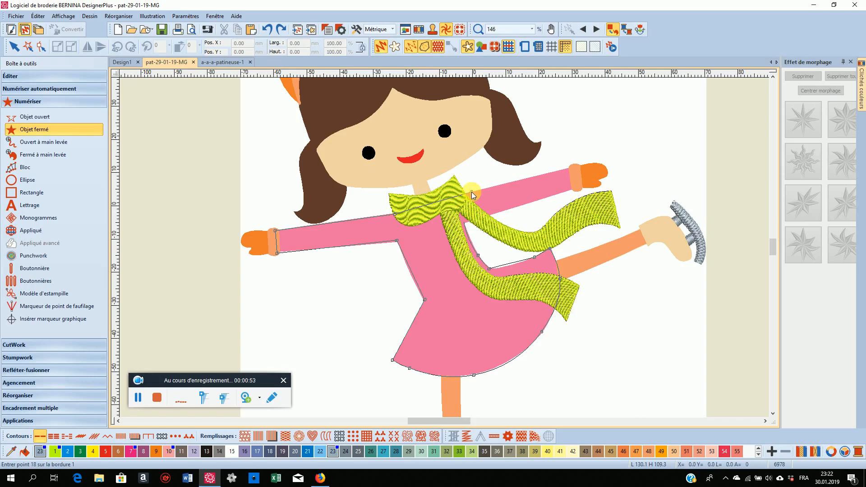
left_click(572, 167)
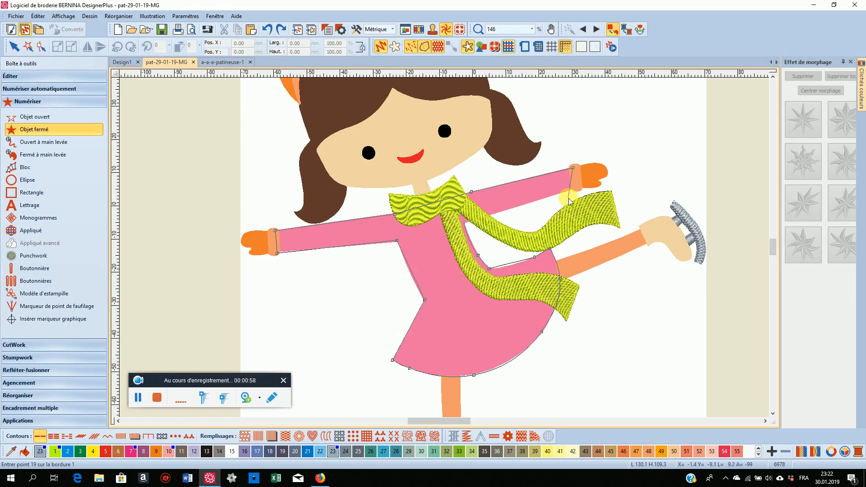
left_click(576, 190)
left_click(529, 202)
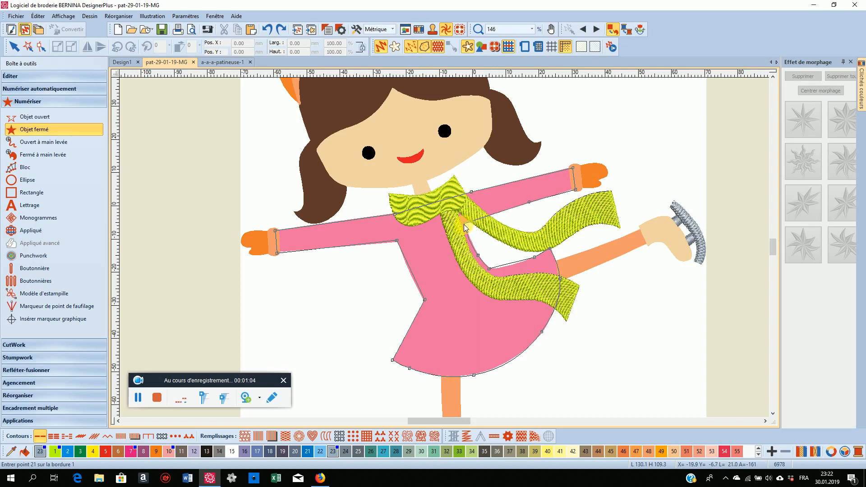
left_click(464, 223)
key("Return")
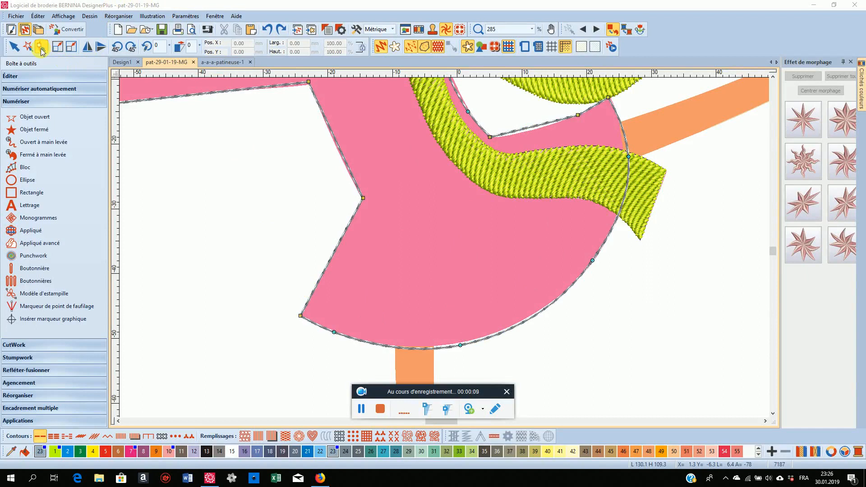
Reshape the dress outline by turning the node on the skirt's upper edge into a curve point and fitting it to the artwork.
left_click(14, 47)
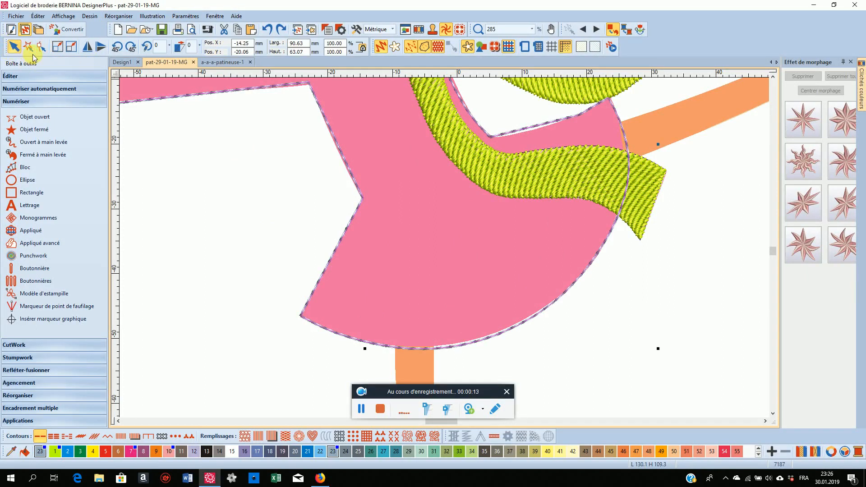
left_click(41, 47)
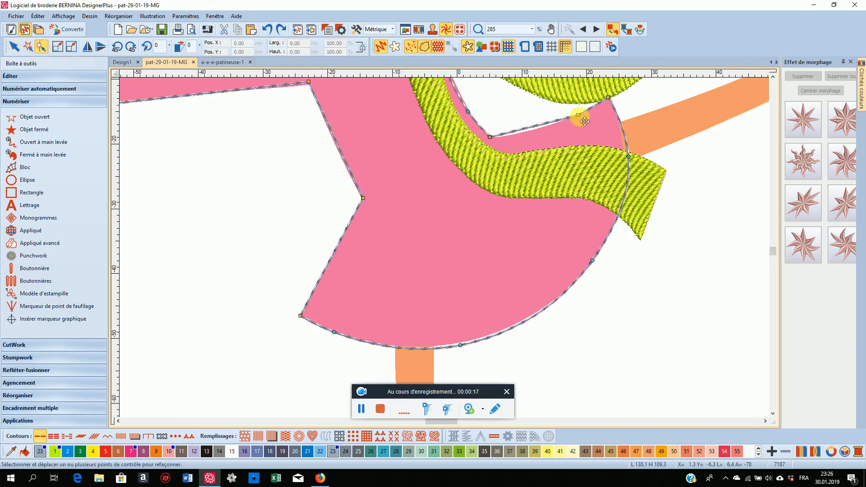
left_click_drag(573, 117, 578, 117)
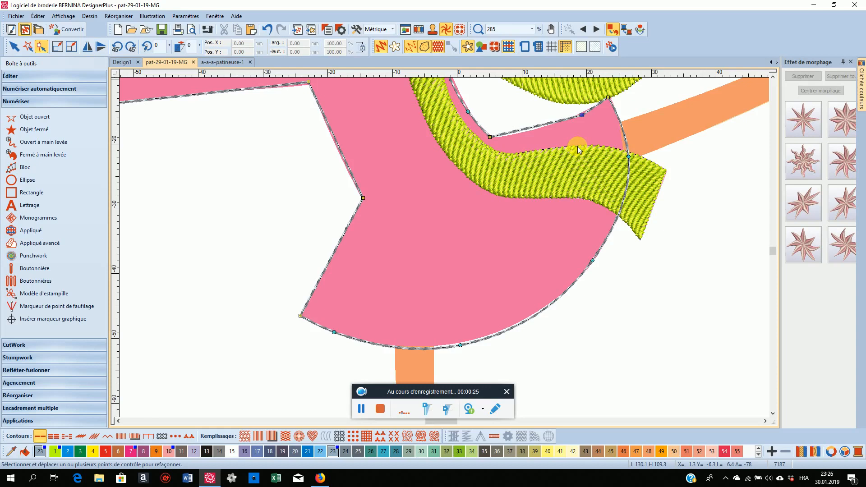
key("space")
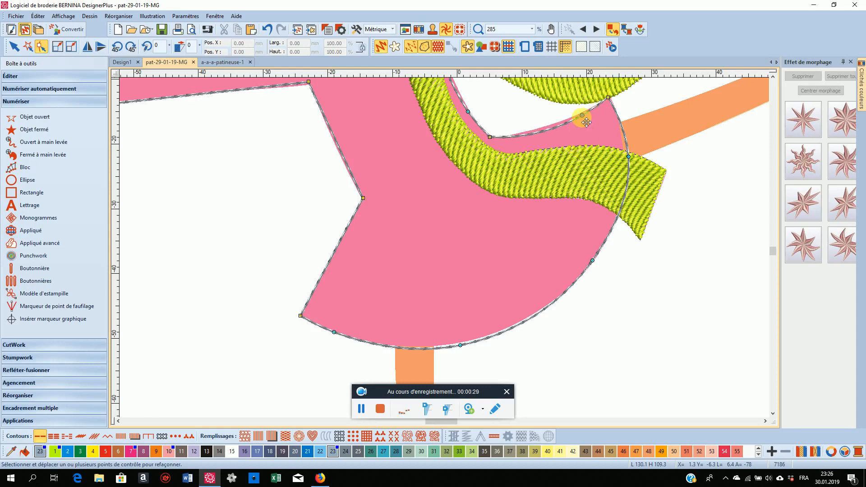
left_click_drag(586, 123, 583, 121)
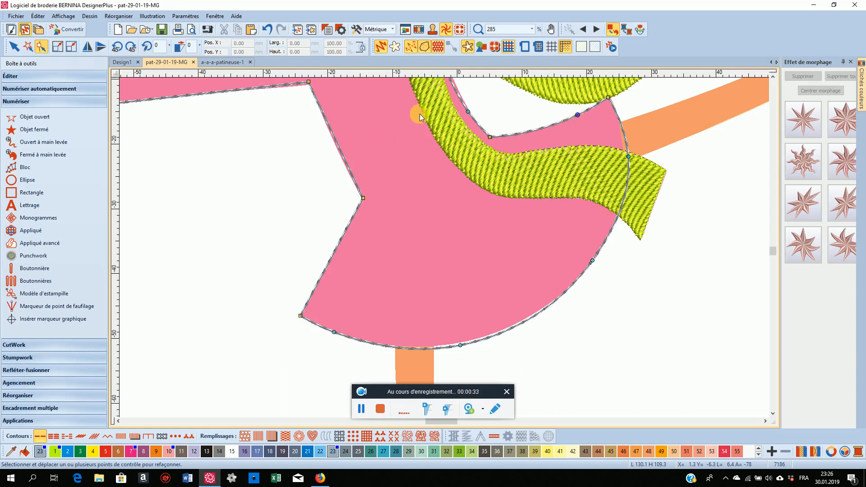
Adjust the outline's curve nodes beside the scarf, on the skirt's side and along the hem to follow the artwork.
scroll(477, 127, "down", 1)
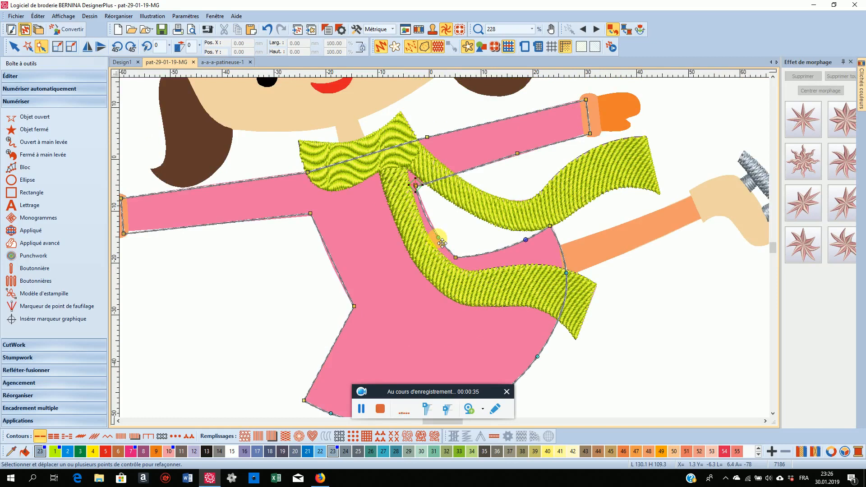
left_click_drag(442, 243, 436, 229)
left_click_drag(566, 274, 565, 274)
scroll(353, 342, "down", 1)
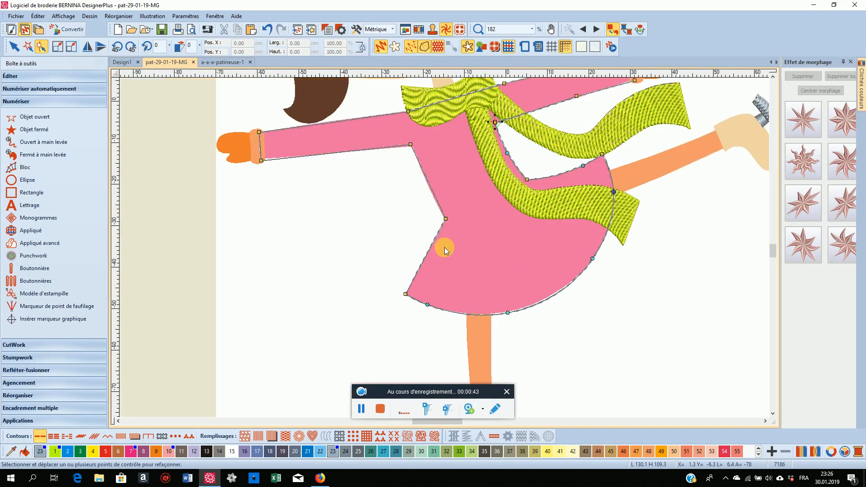
left_click(506, 312)
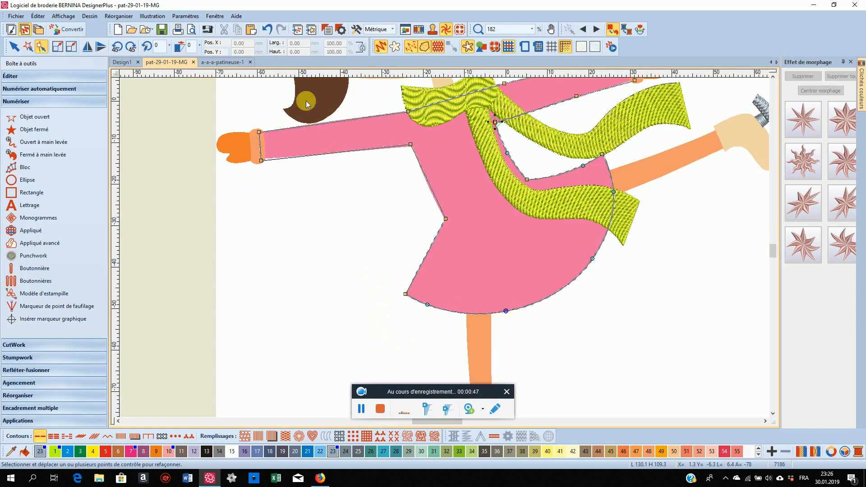
Move the lower corner nodes at both sleeve ends so the outline meets the cuffs.
left_click(263, 163)
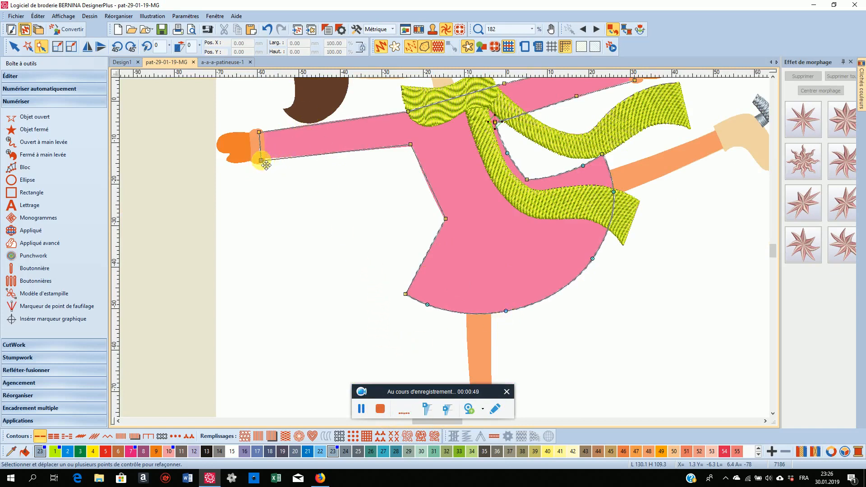
left_click_drag(266, 165, 270, 166)
scroll(635, 87, "down", 1)
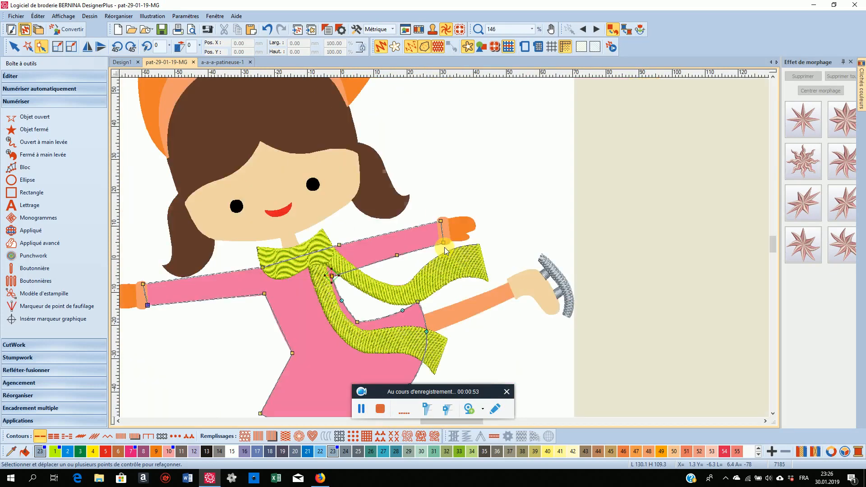
left_click(444, 245)
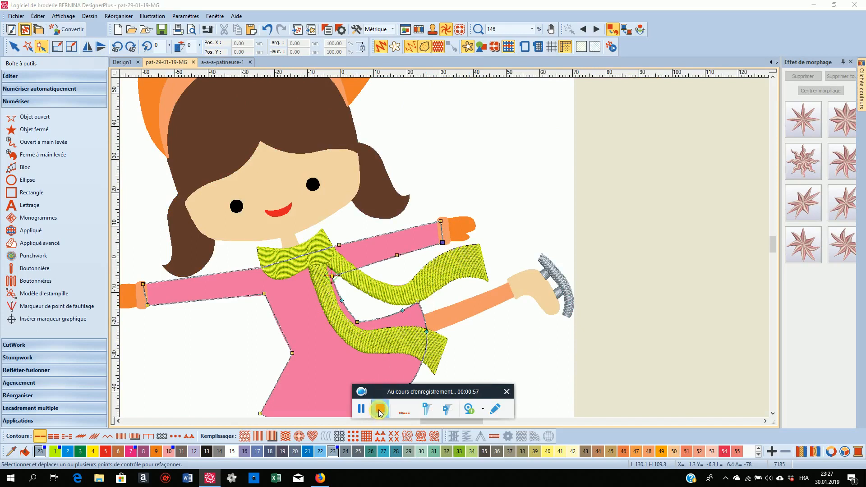
left_click(376, 412)
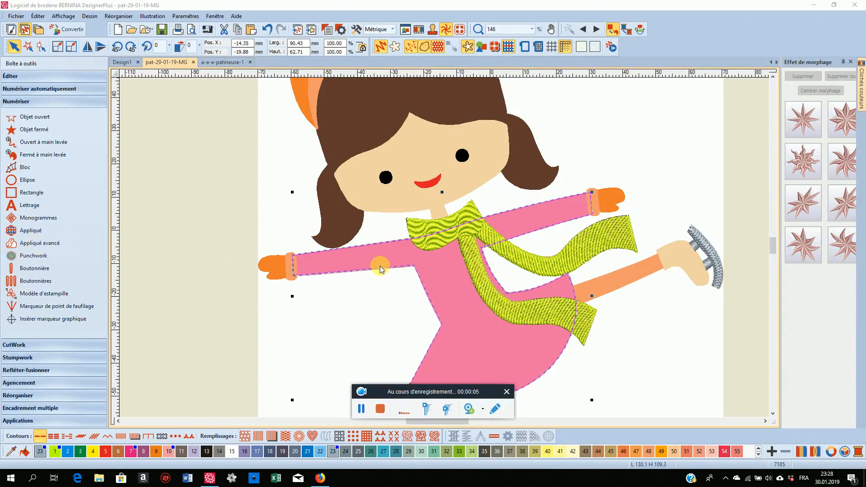
Create an advanced appliqué from the dress outline and fill its piece with the dark pink fabric.
left_click(310, 274)
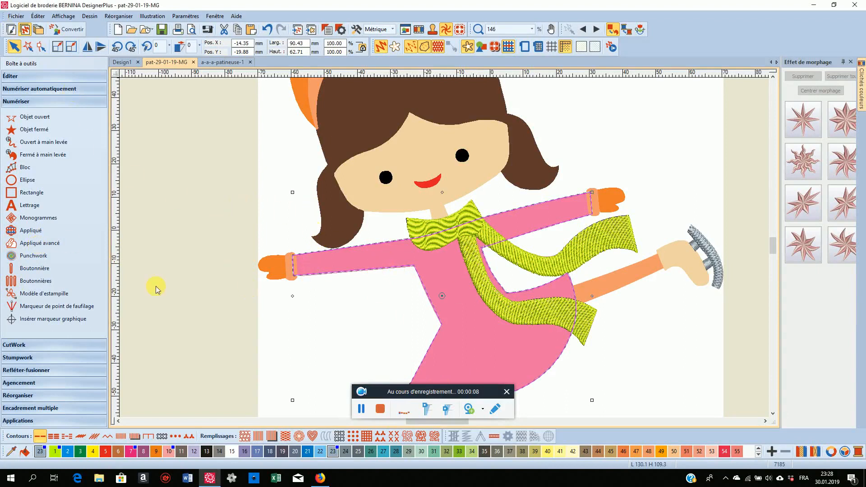
left_click(57, 246)
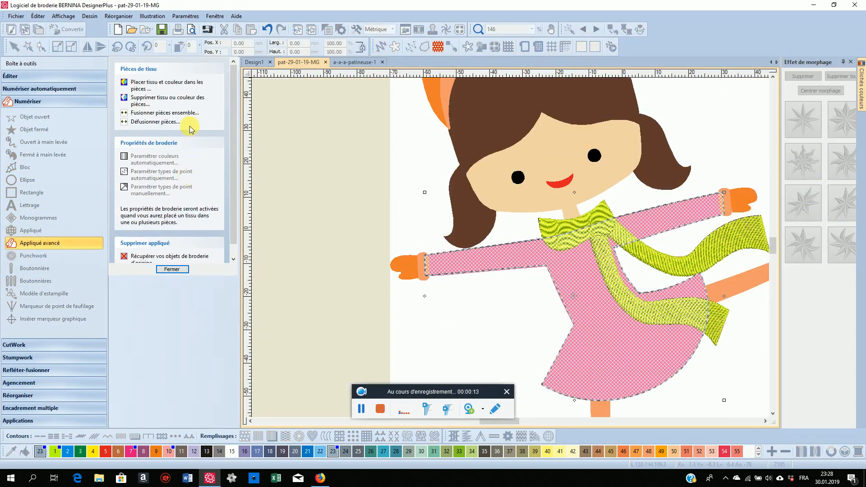
left_click(184, 86)
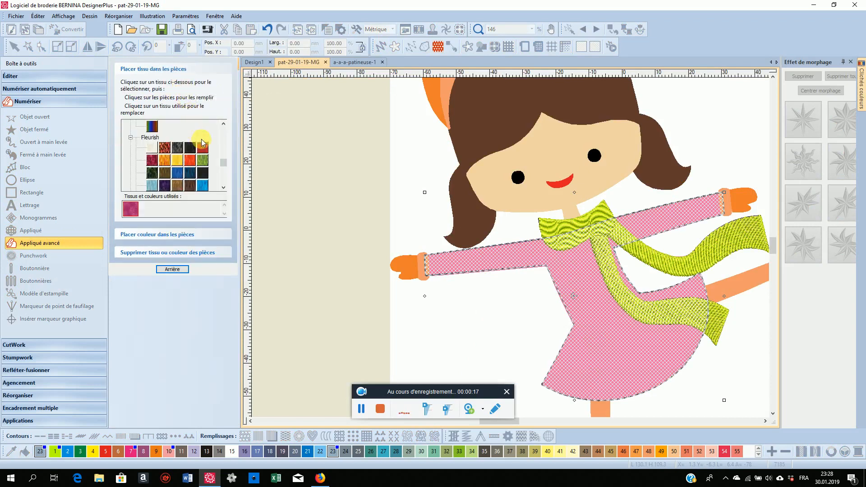
mouse_move(223, 164)
left_mouse_down()
mouse_move(219, 179)
mouse_move(213, 174)
left_mouse_up()
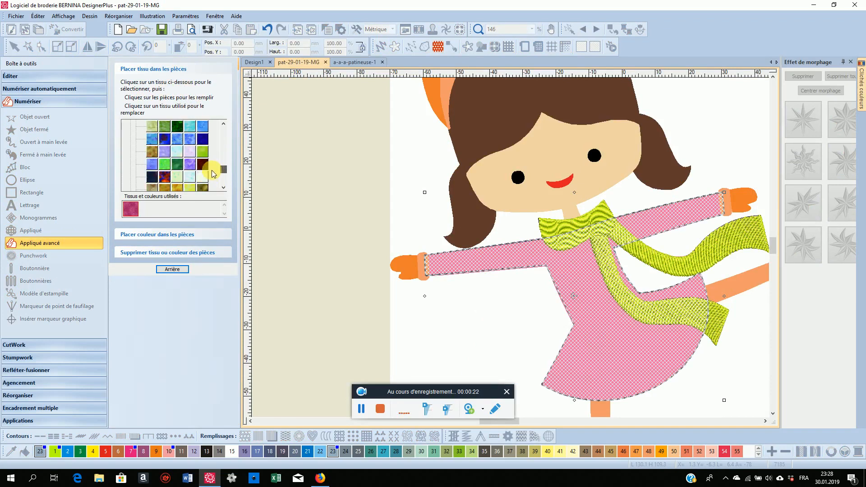
left_click(568, 295)
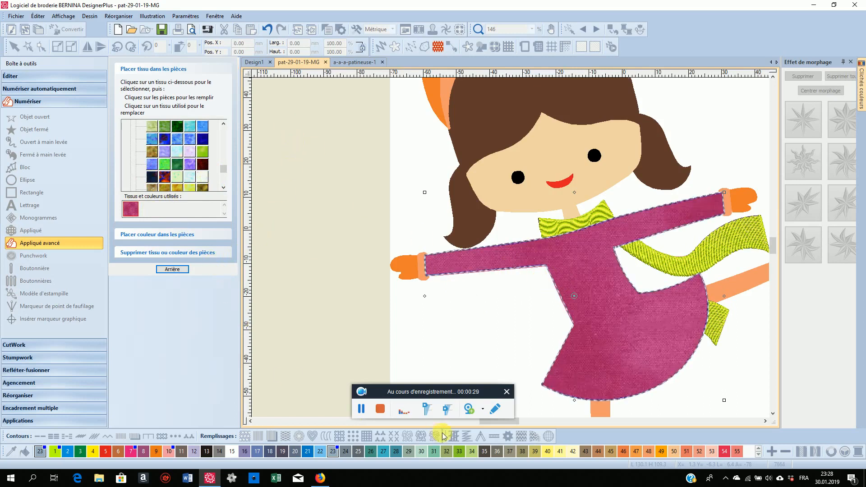
left_click(361, 408)
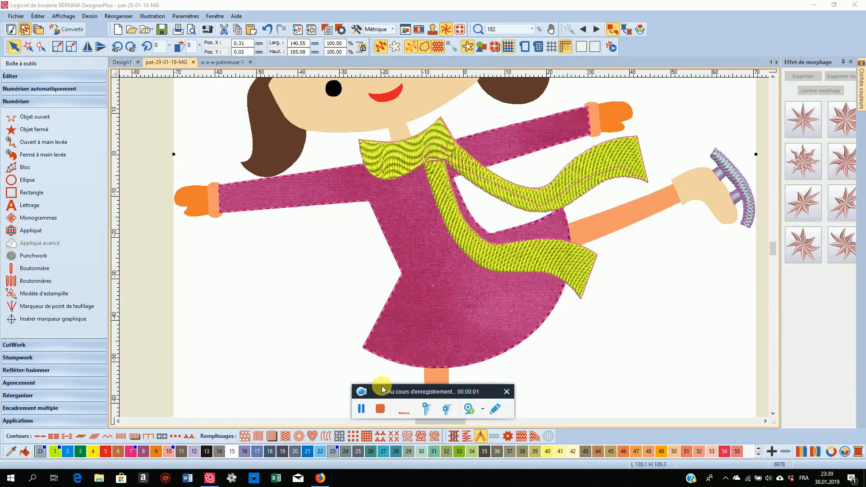
left_click_drag(379, 387, 212, 381)
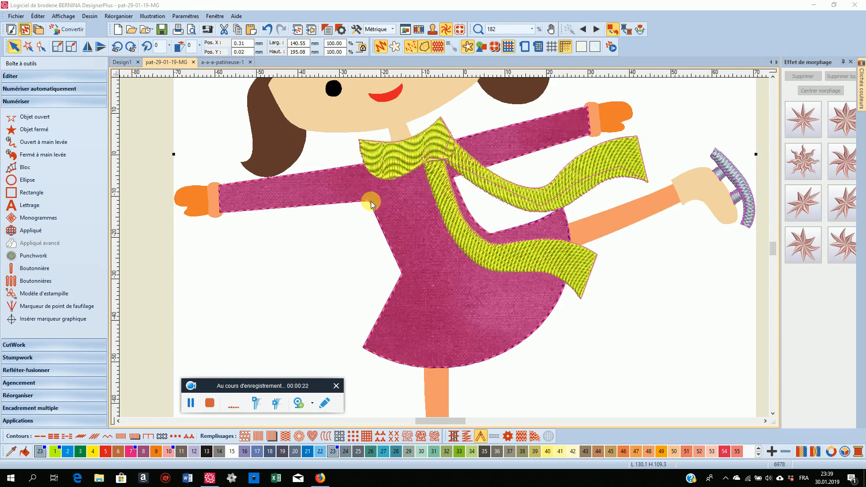
left_click(209, 402)
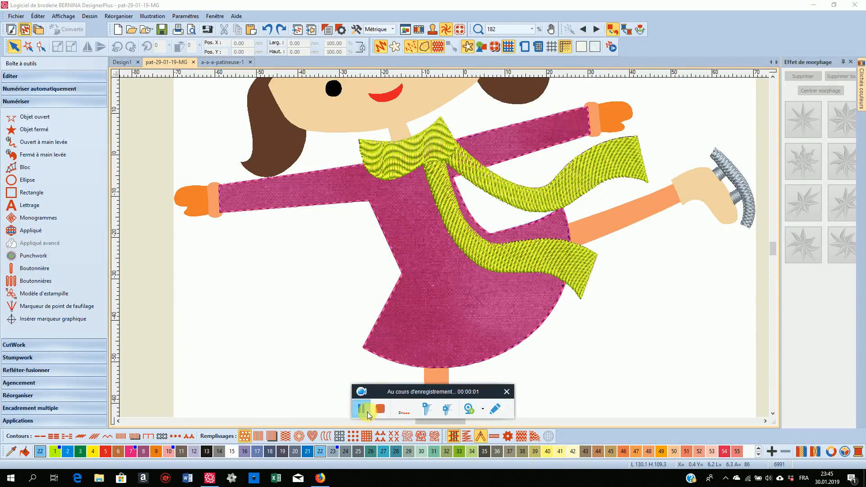
left_click_drag(367, 415, 178, 407)
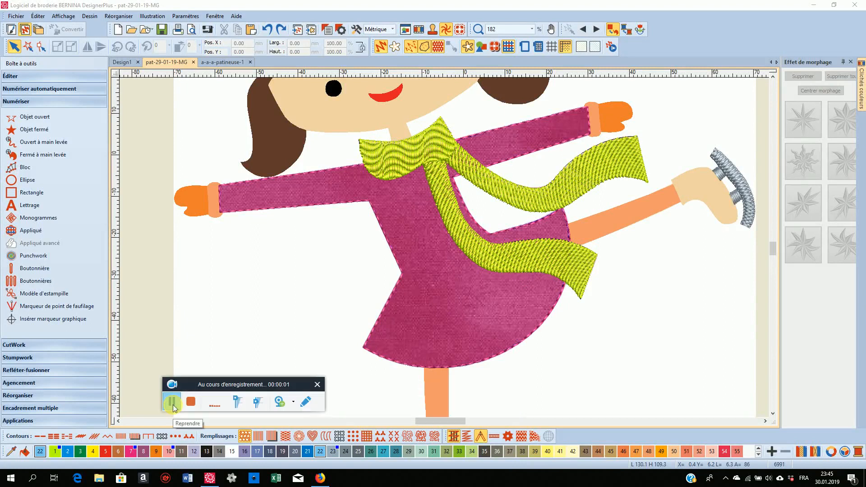
Start digitizing a closed filled object for the skirt and bodice over the dress appliqué.
left_click(44, 130)
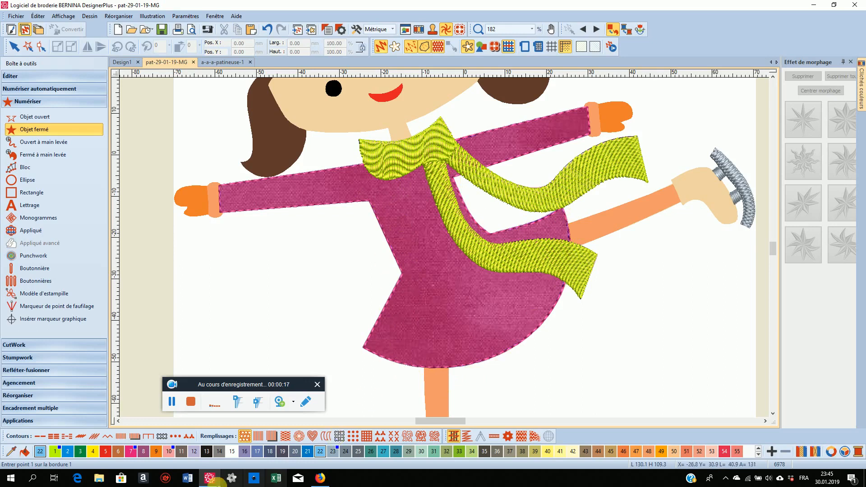
left_click(182, 405)
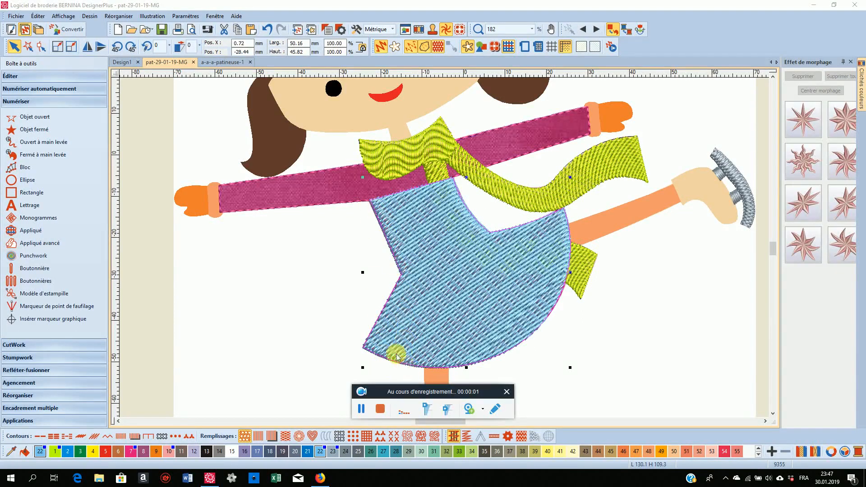
Move the skirt and bodice fill's stitch exit point to its upper corner beside the scarf.
left_click(40, 51)
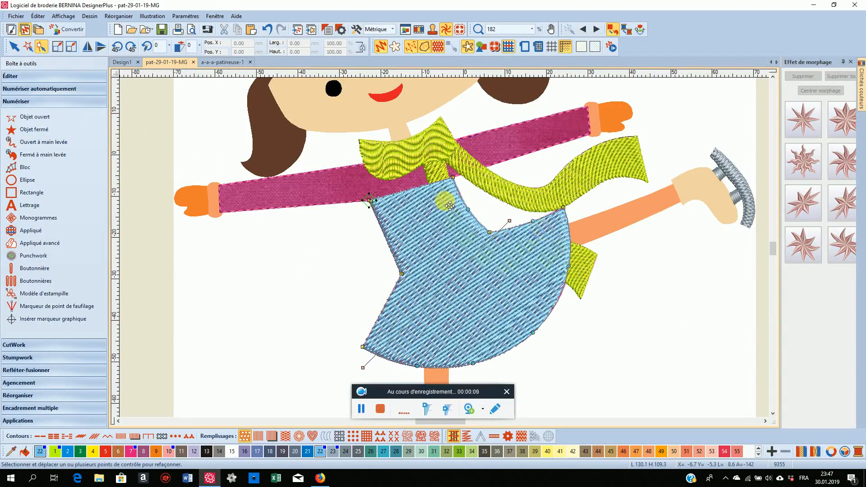
left_click_drag(456, 182, 454, 183)
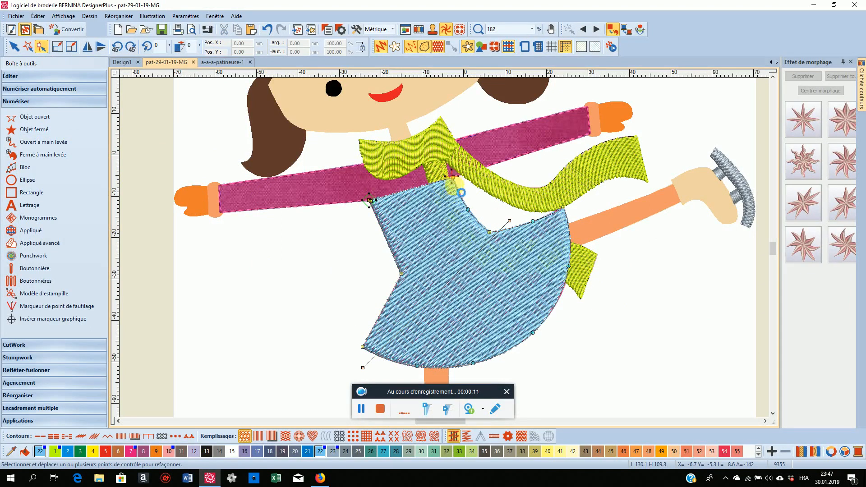
scroll(472, 177, "up", 3)
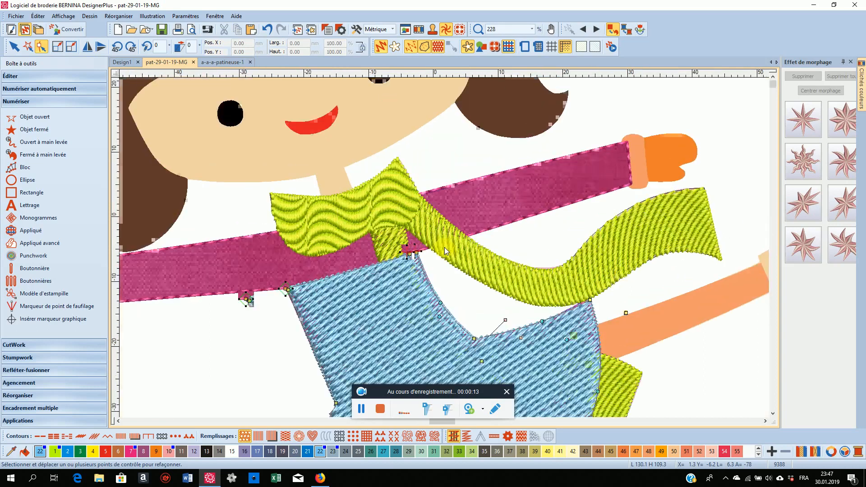
left_click_drag(401, 259, 401, 256)
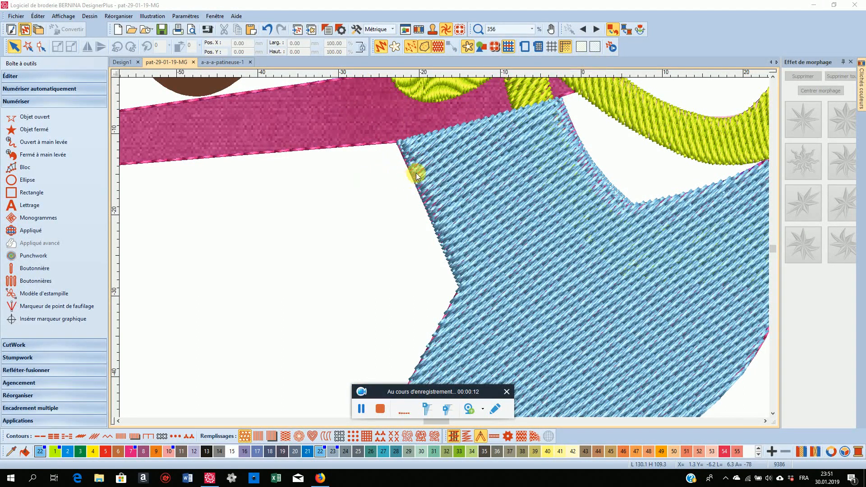
Raise the bodice fill's upper edge with an added node and its outer corner into the sleeve, and move the entry point to that corner.
left_click(398, 182)
left_click(41, 46)
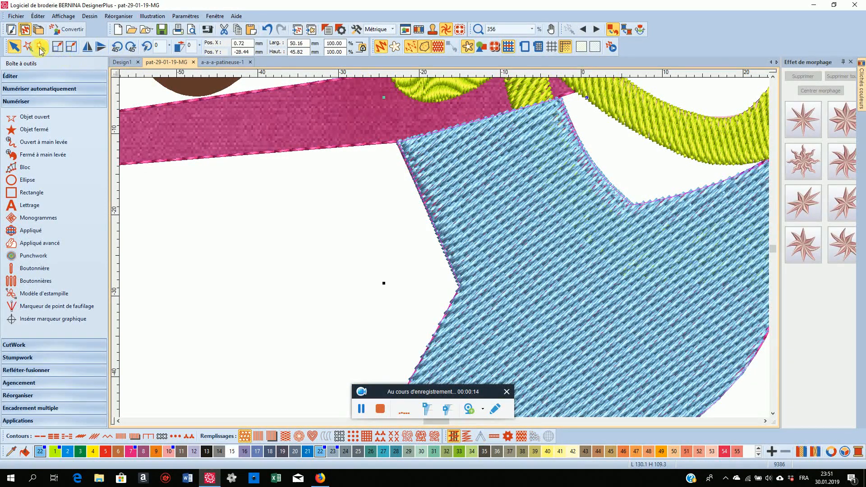
left_click(487, 117)
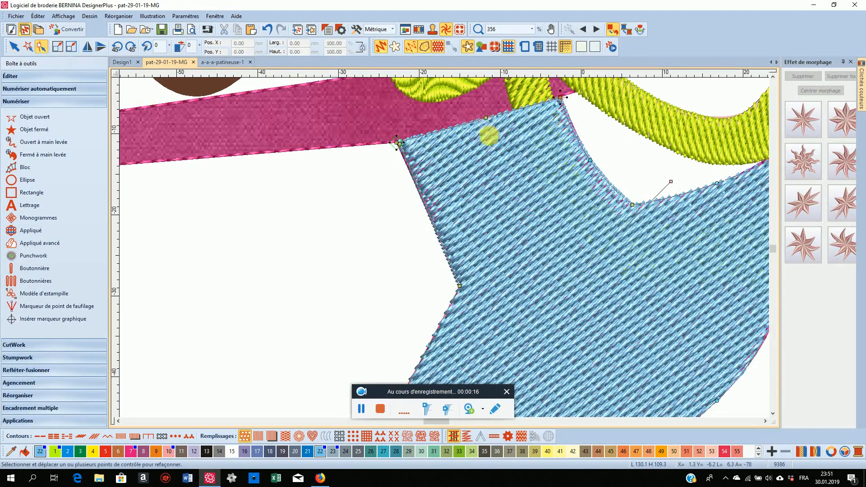
left_click_drag(489, 117, 476, 108)
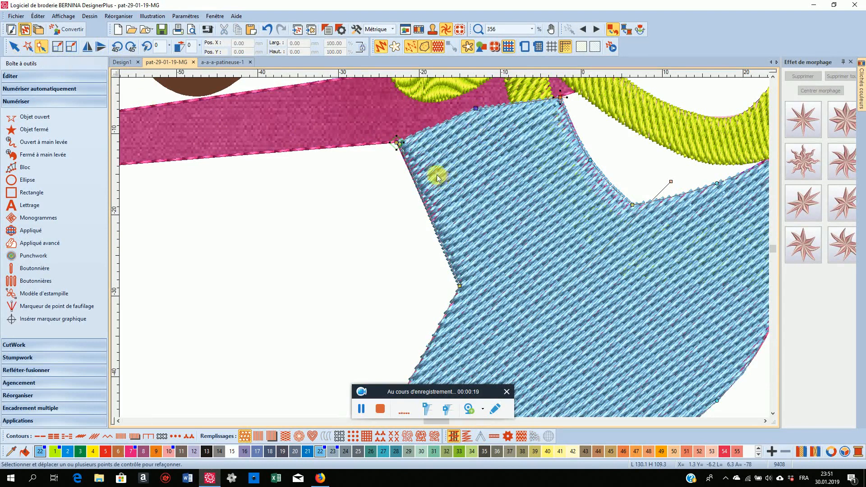
left_click(399, 145)
left_click_drag(399, 146, 395, 132)
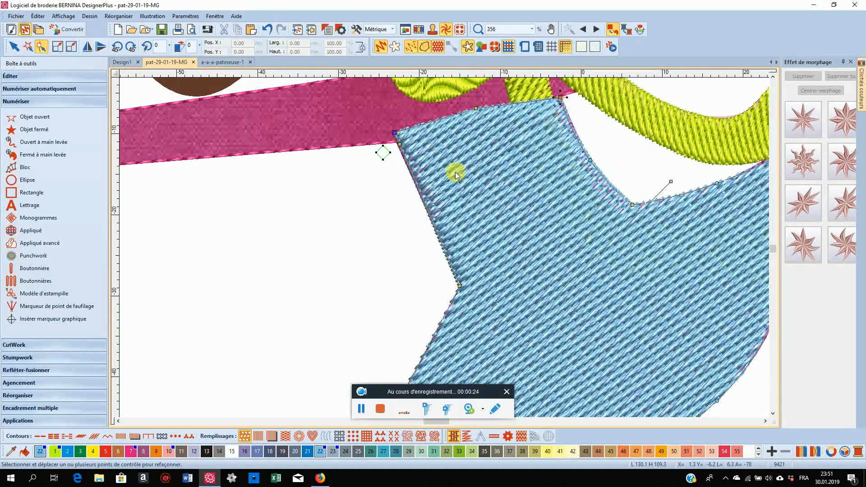
left_click_drag(385, 162, 395, 133)
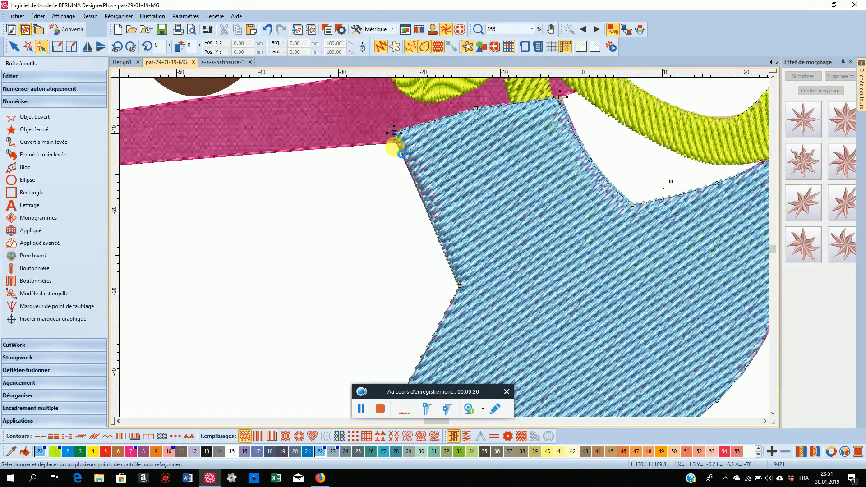
Start digitizing a closed filled object for both sleeves and the shoulders above the bodice fill.
scroll(577, 94, "down", 2)
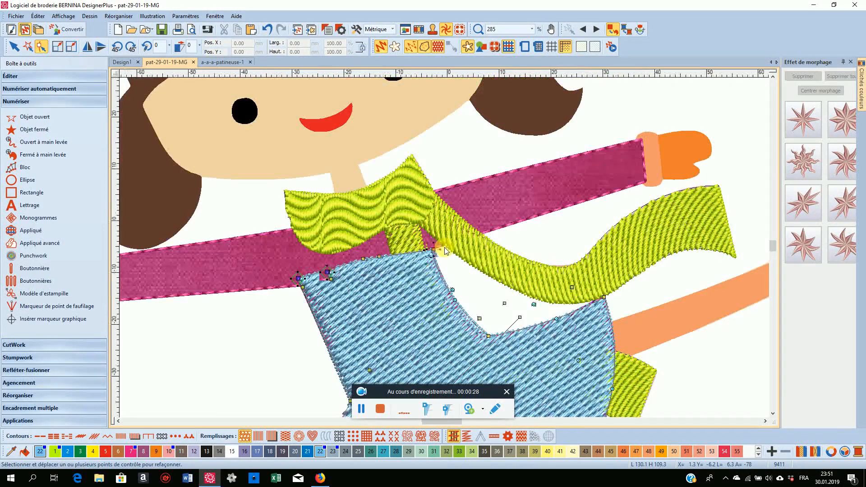
left_click(41, 130)
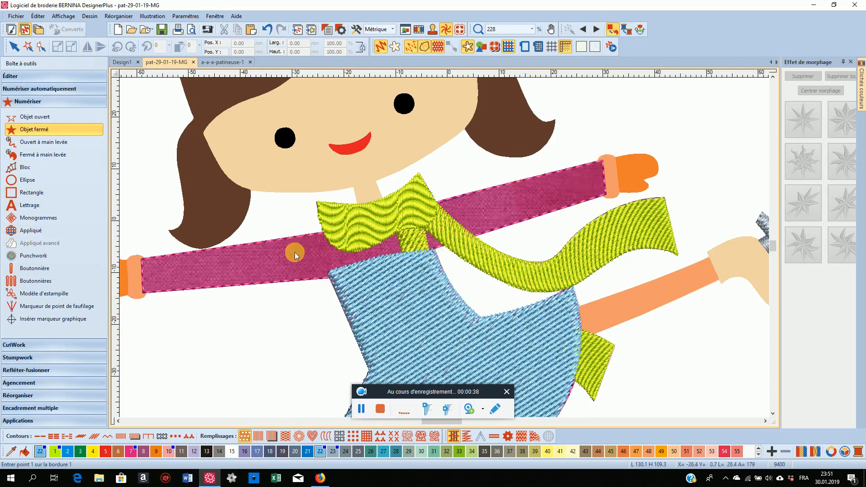
left_click(361, 408)
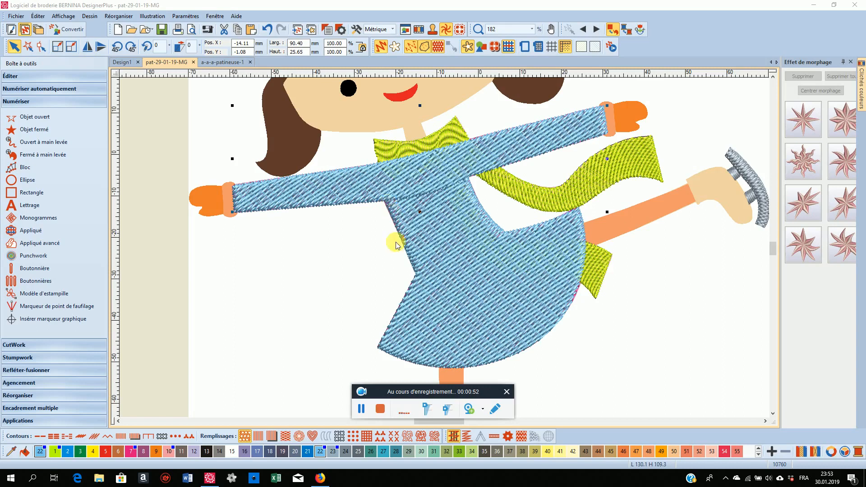
left_click(360, 408)
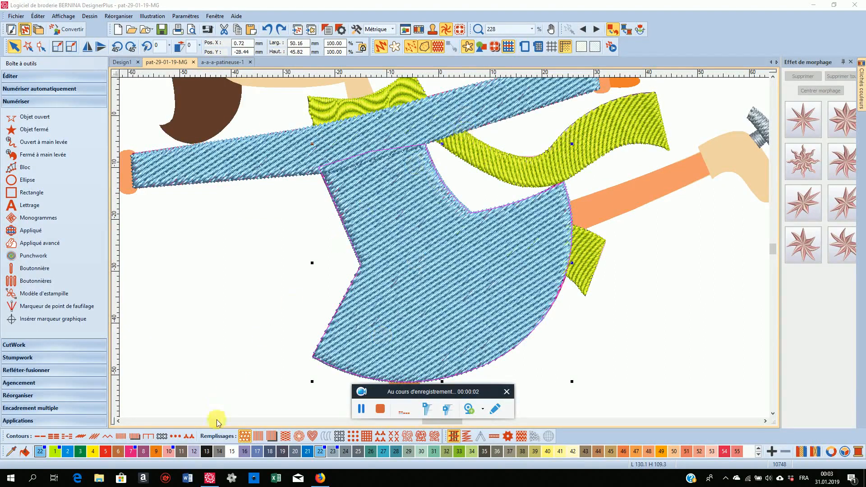
Set the skirt and bodice fill's stitch spacing to 1.50 mm and apply it.
right_click(245, 436)
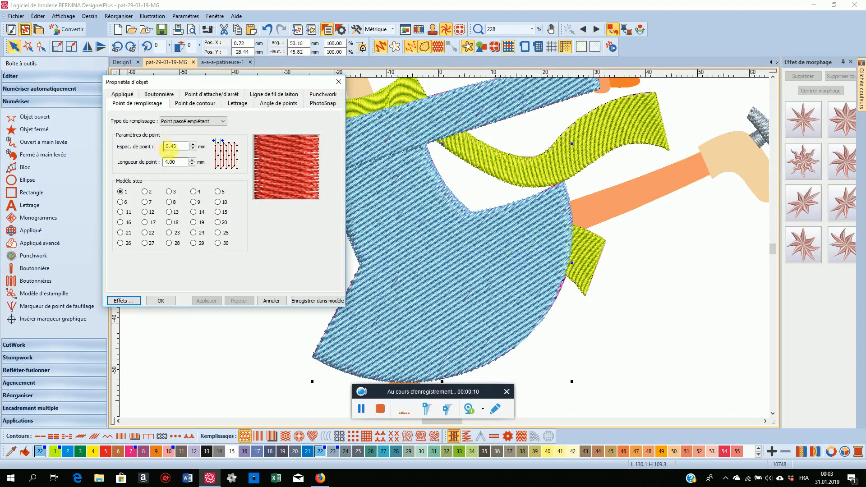
key("BackSpace")
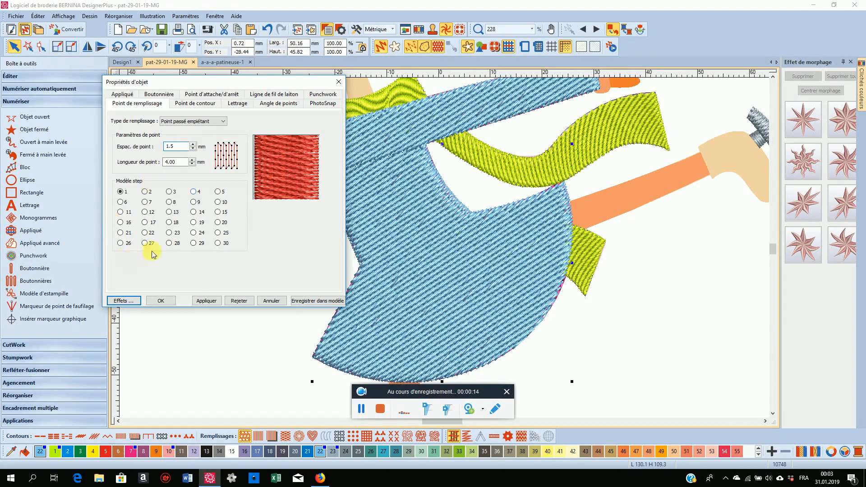
left_click(207, 300)
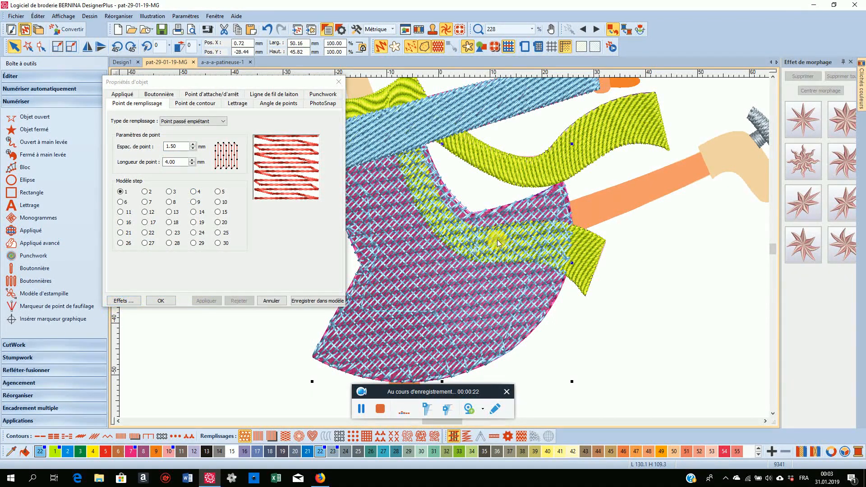
Turn off the first underlay (Assise 1) of the skirt and bodice fill and apply the change.
left_click(115, 303)
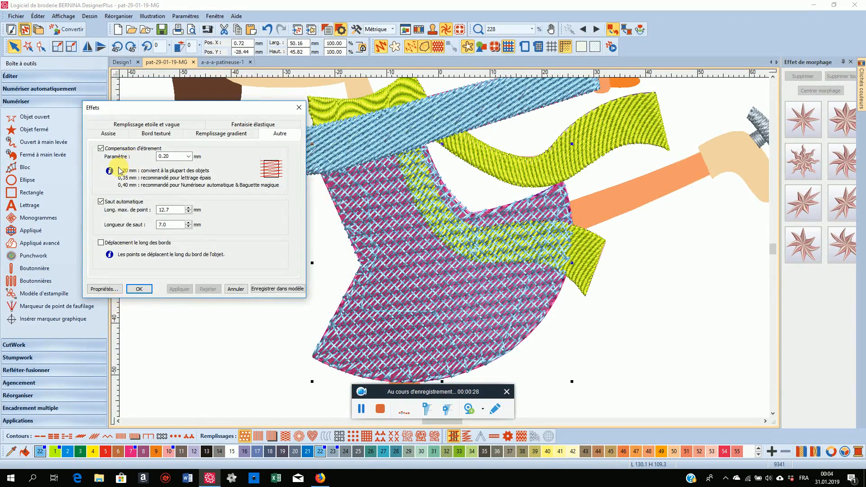
left_click(109, 133)
left_click(100, 148)
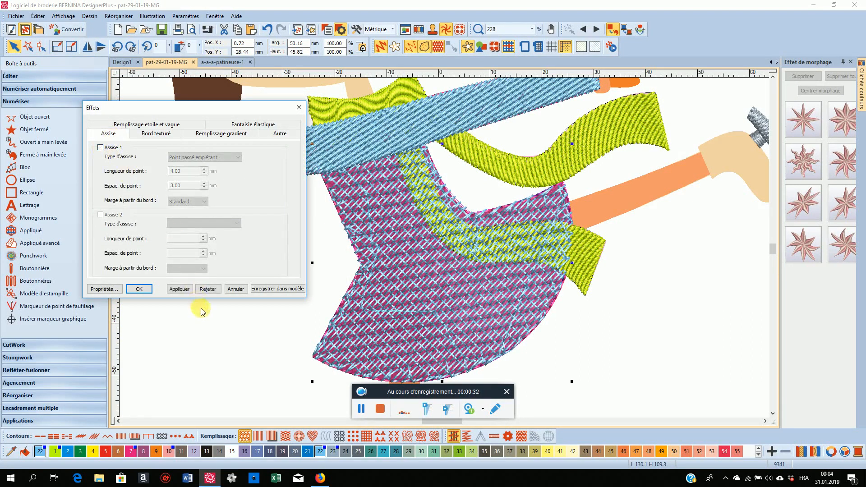
left_click(178, 290)
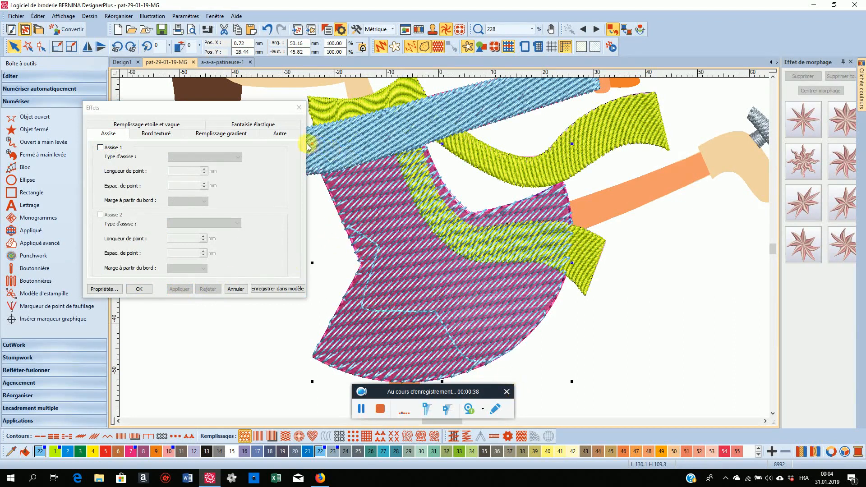
Enable travel along the edges (Déplacement le long des bords) for the skirt and bodice fill and accept the effects.
left_click(284, 135)
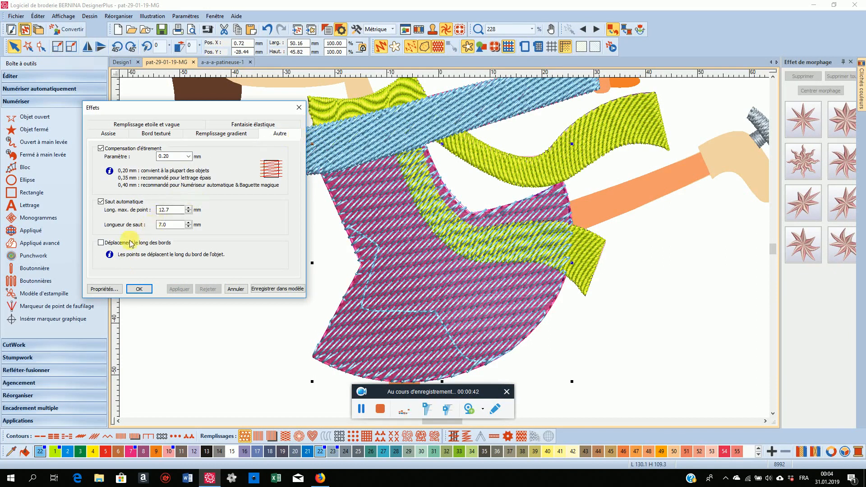
left_click(102, 243)
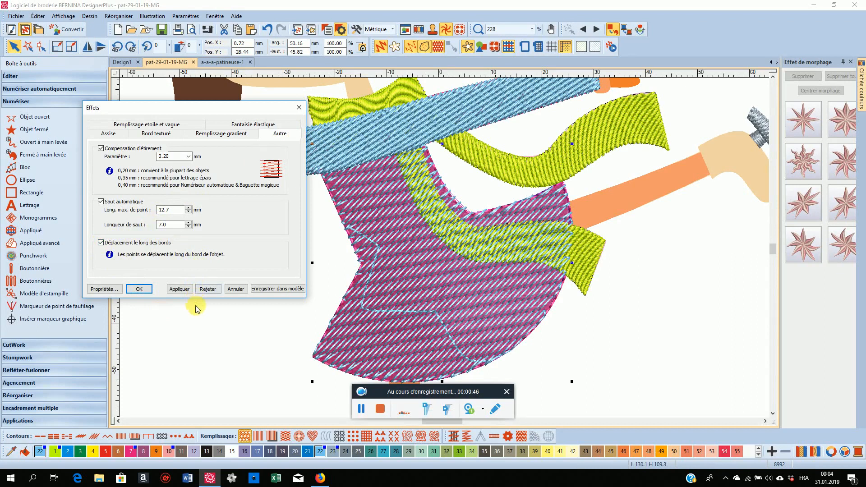
left_click(179, 289)
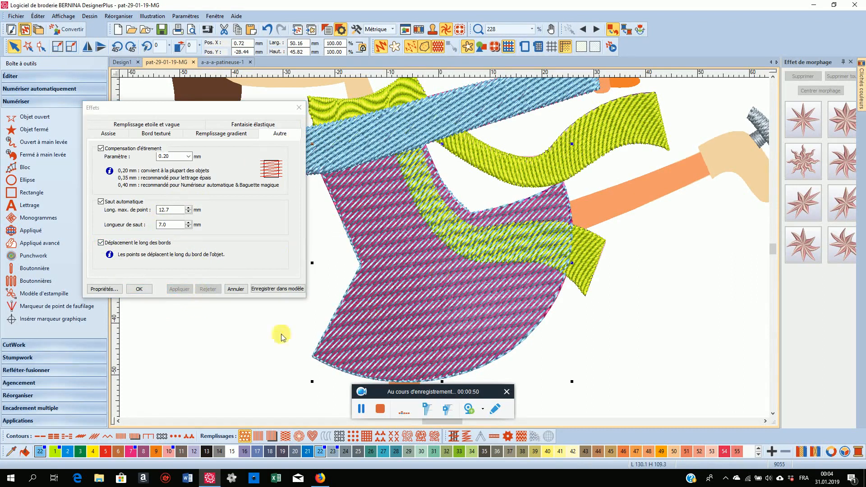
left_click(139, 289)
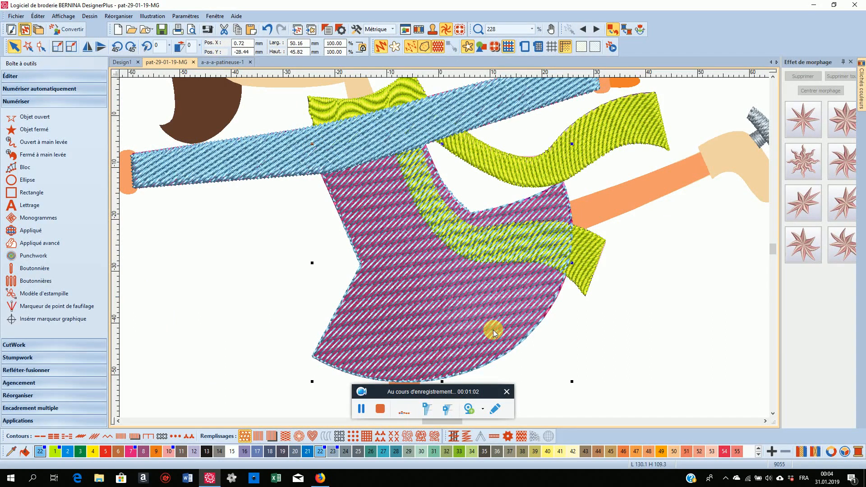
Apply the curved fill effect to the skirt and bodice and run its guide line diagonally from above the sleeve to below the hem.
left_click(522, 436)
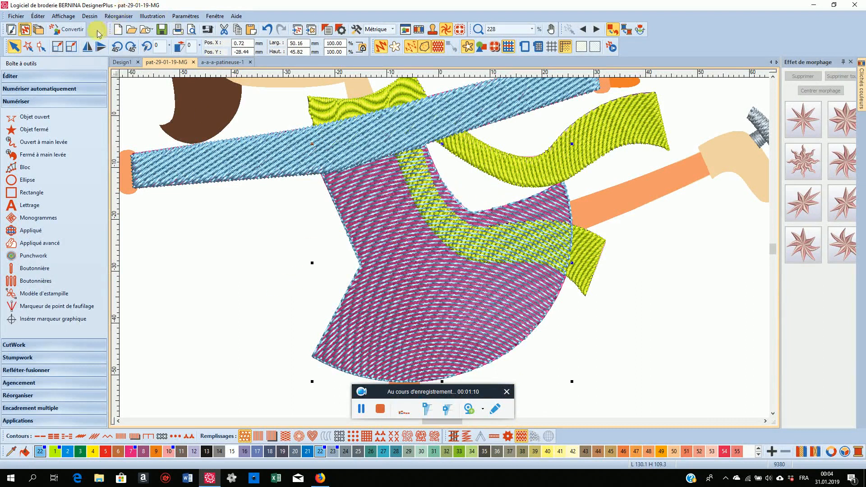
left_click(41, 46)
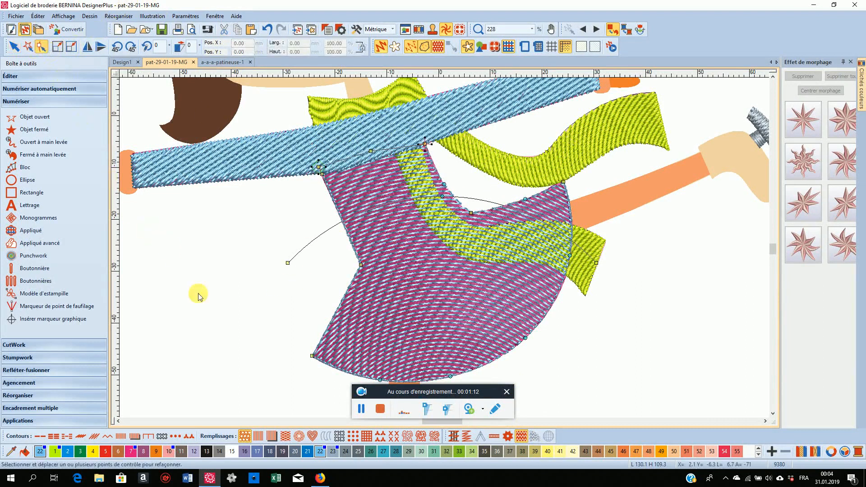
left_click_drag(292, 267, 259, 113)
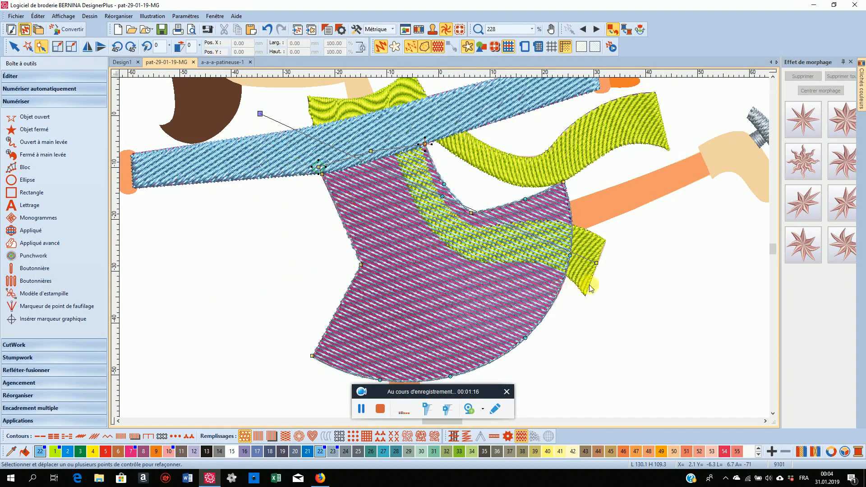
left_click_drag(601, 268, 539, 370)
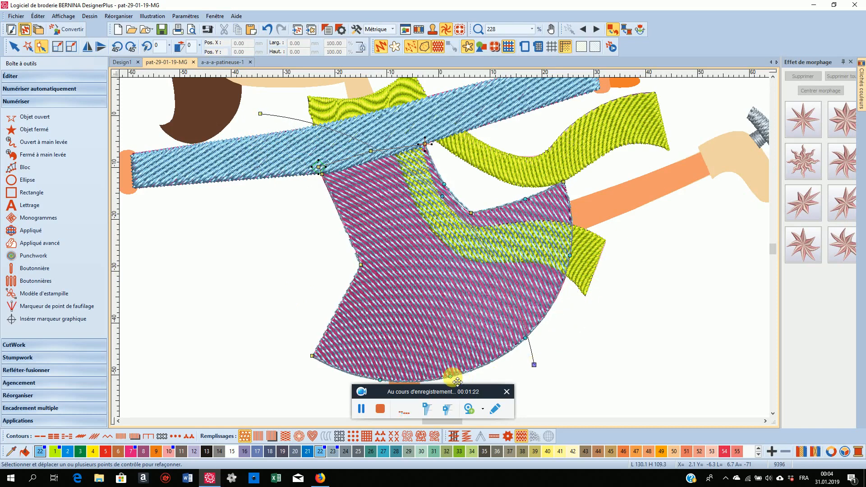
Add a curve node to the fill's guide line, pull it outside the bodice below the sleeve, and lower the guide node by the scarf.
left_click(345, 134)
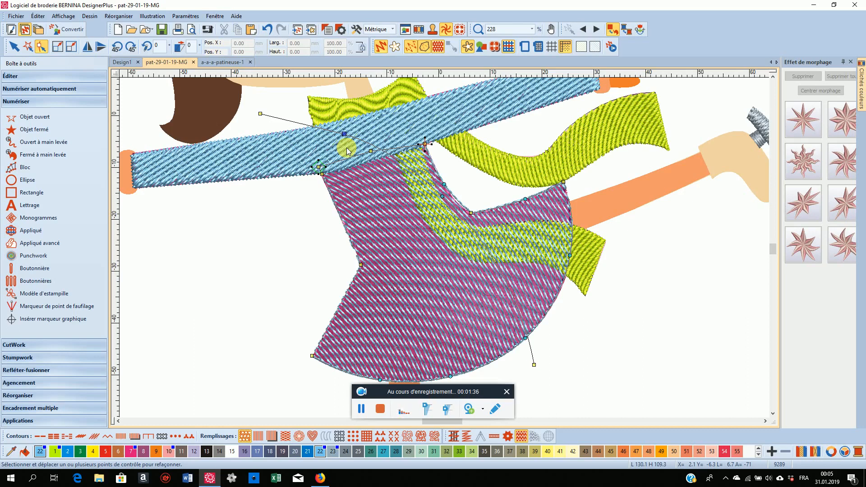
key("space")
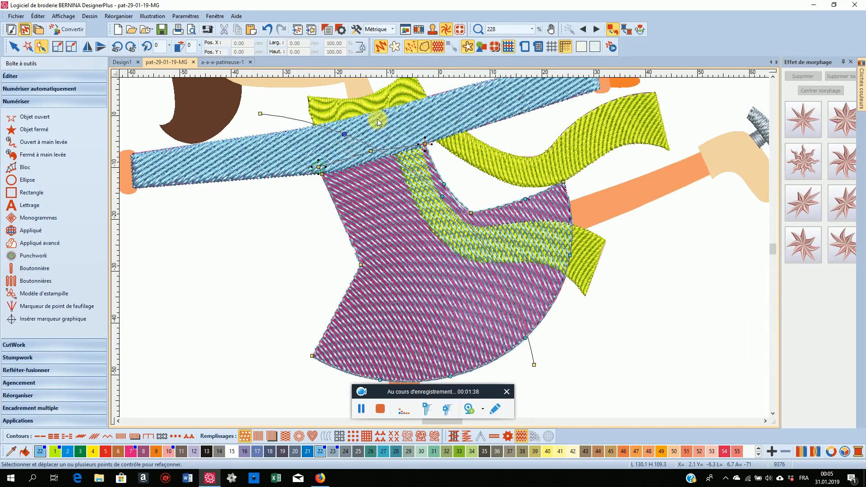
left_click_drag(348, 137, 304, 195)
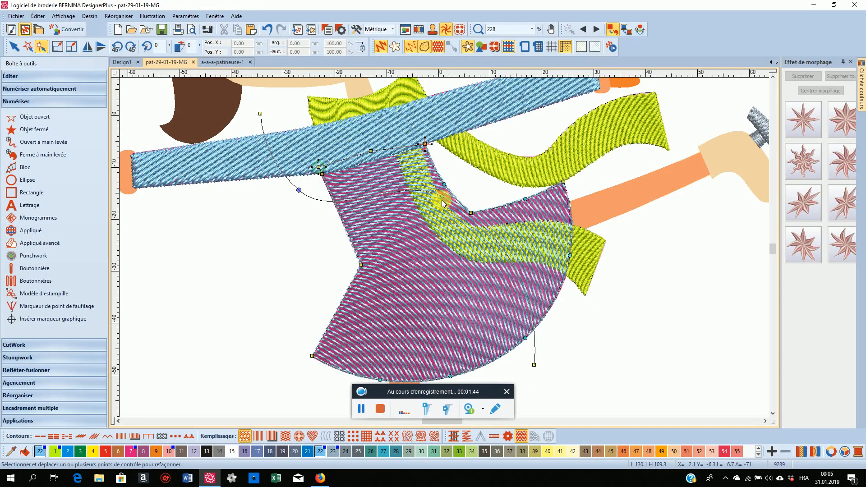
left_click_drag(449, 201, 436, 218)
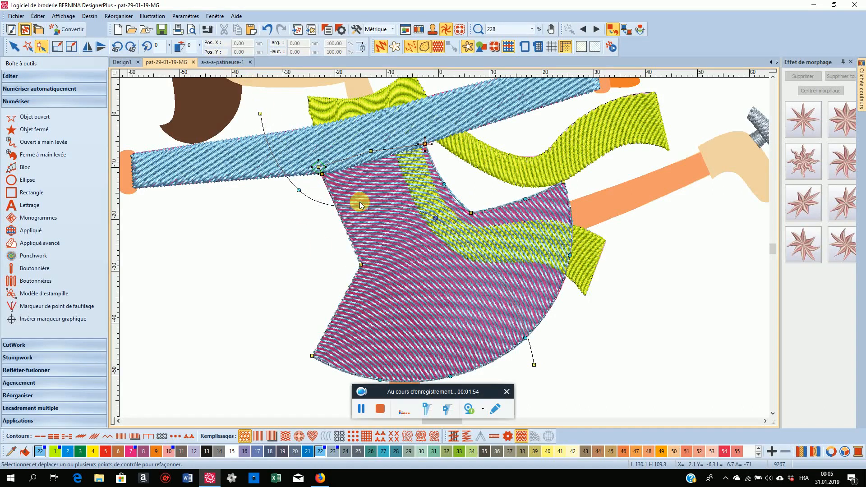
left_click(379, 409)
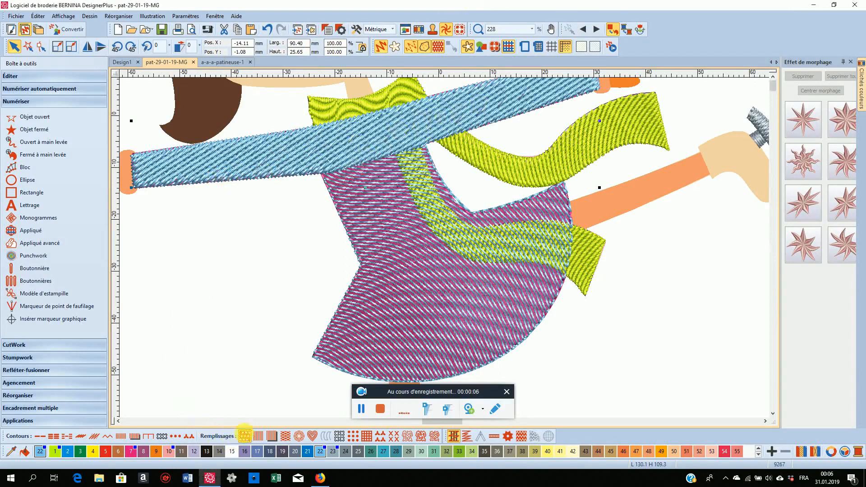
Set the sleeve fill's stitch spacing to 1.20 mm and apply it.
right_click(244, 435)
left_click(173, 149)
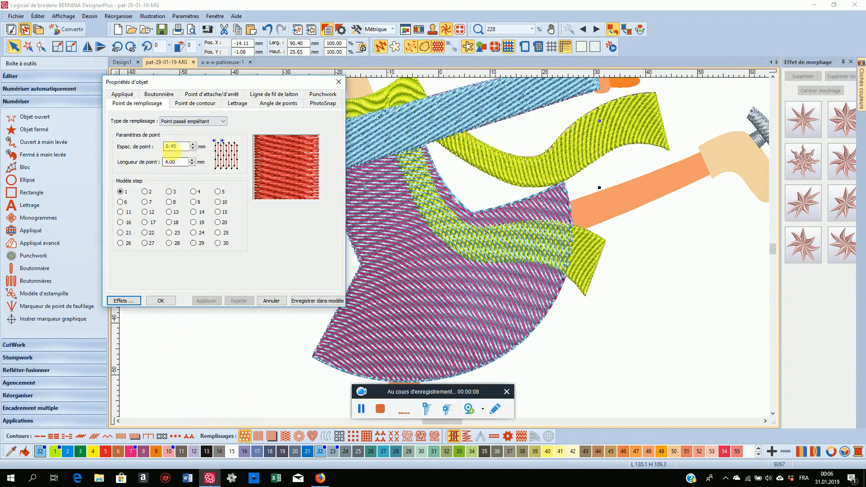
key("BackSpace")
key("BackSpace")
key("BackSpace")
key("BackSpace")
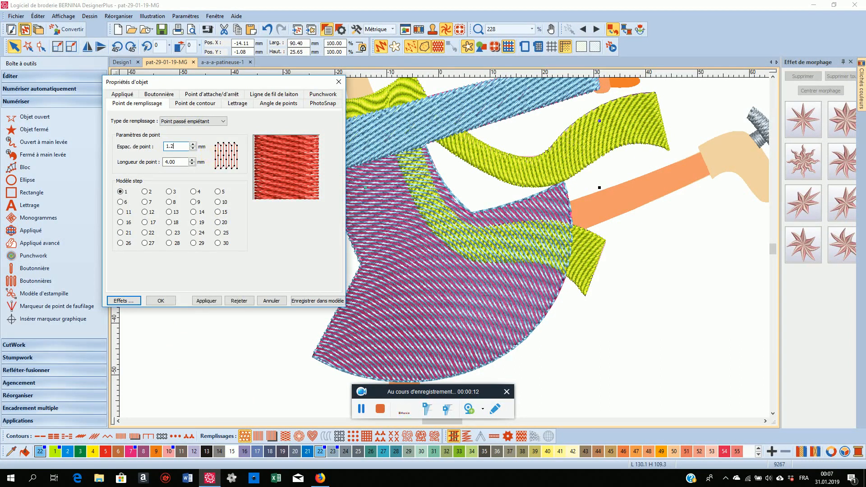
left_click(195, 302)
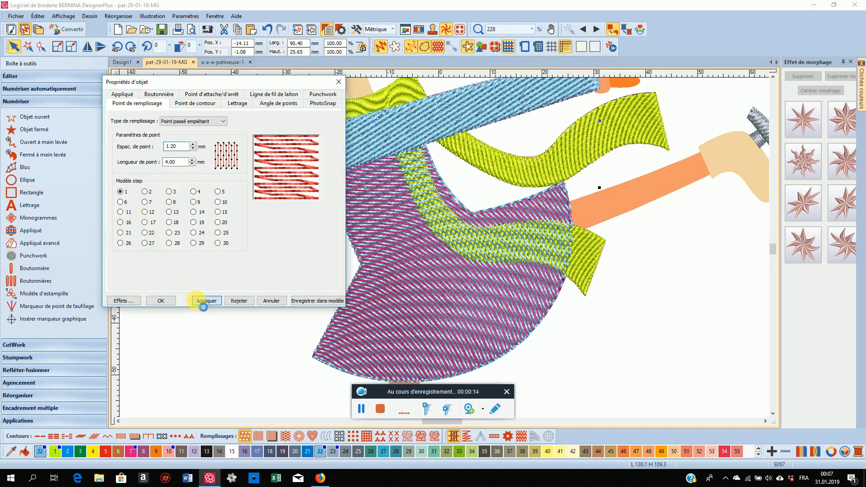
Turn off the sleeve fill's underlay (Assise 1) in its effects and apply the change.
left_click(117, 302)
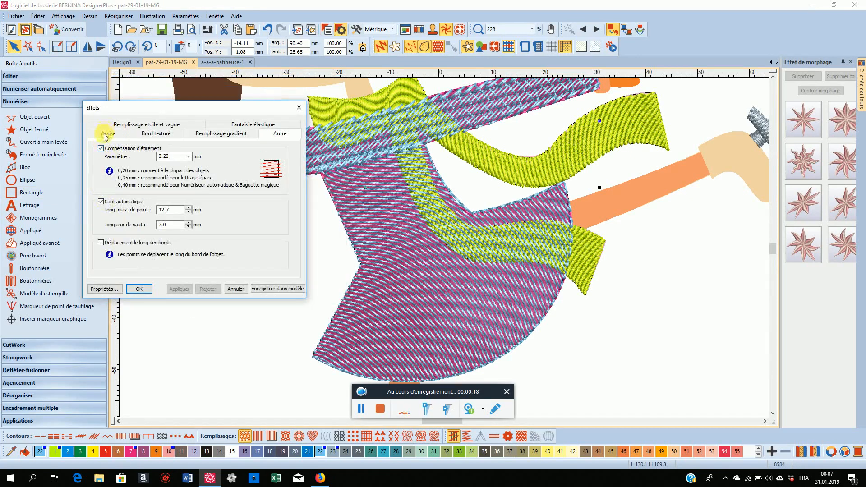
left_click(105, 135)
left_click(100, 147)
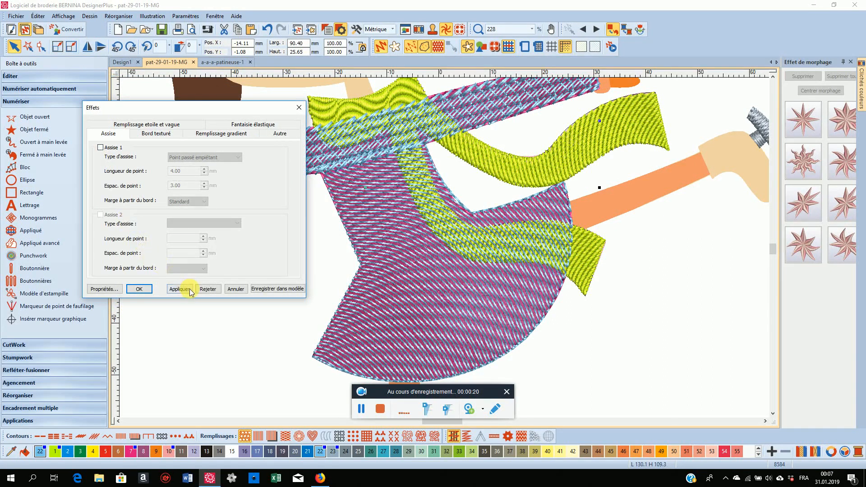
left_click(180, 289)
Enable travel along the edges (Déplacement le long des bords) for the sleeve fill and accept the effects.
left_click(277, 134)
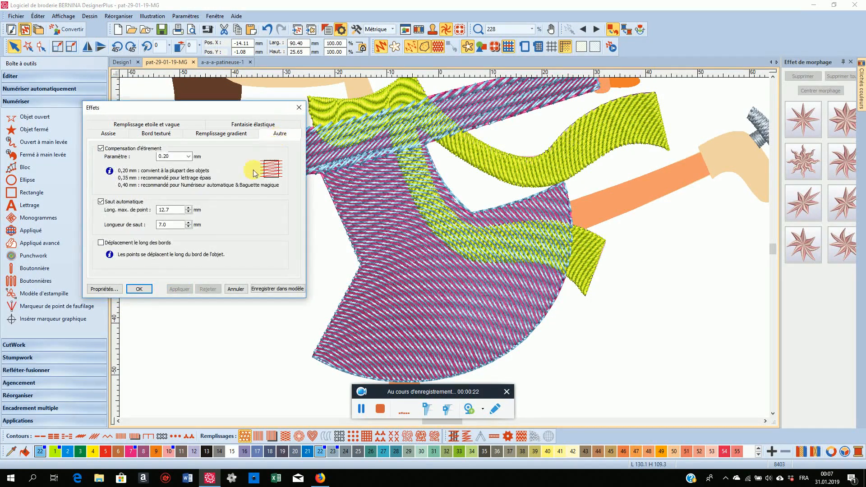
left_click(102, 243)
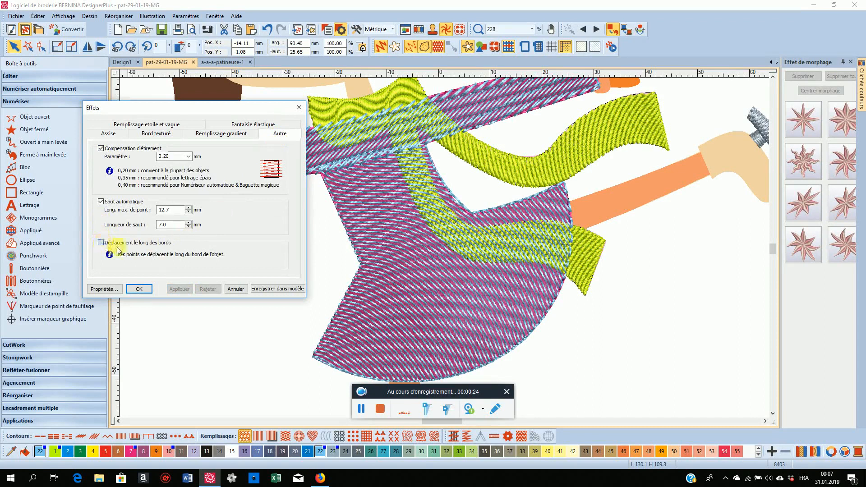
left_click(179, 290)
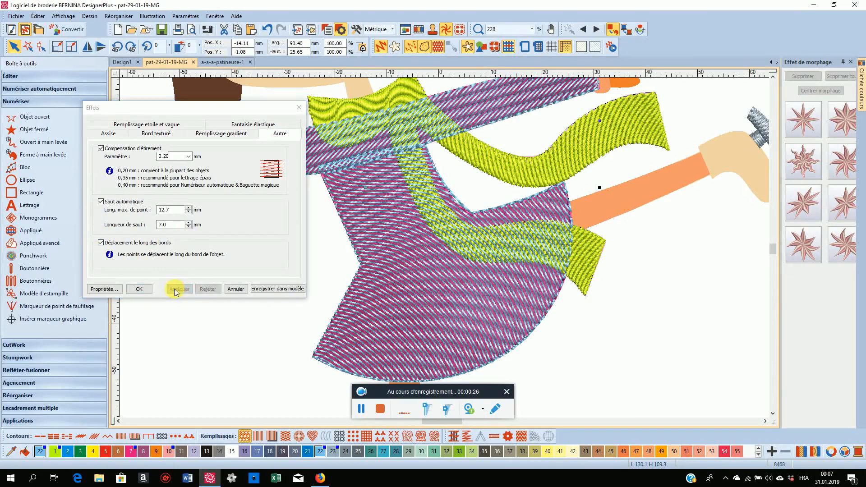
left_click(138, 290)
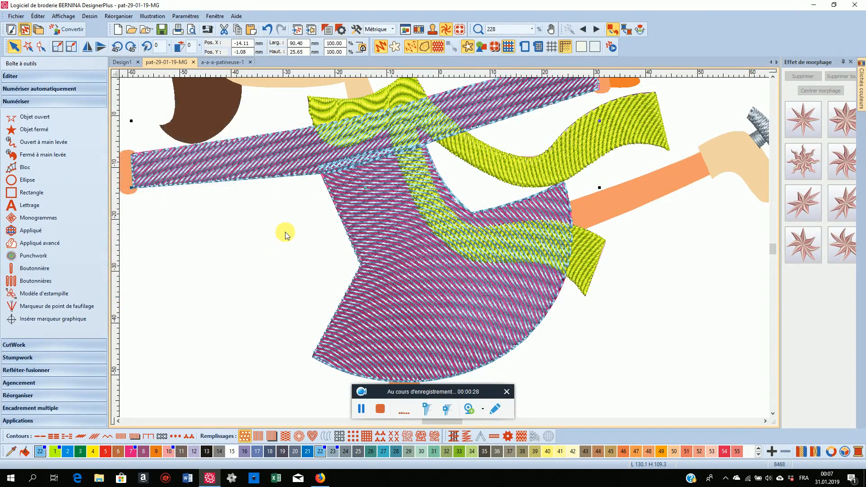
Apply the curved fill effect to the sleeves and run its guide line from the hat's edge down to the middle of the skirt.
left_click(523, 437)
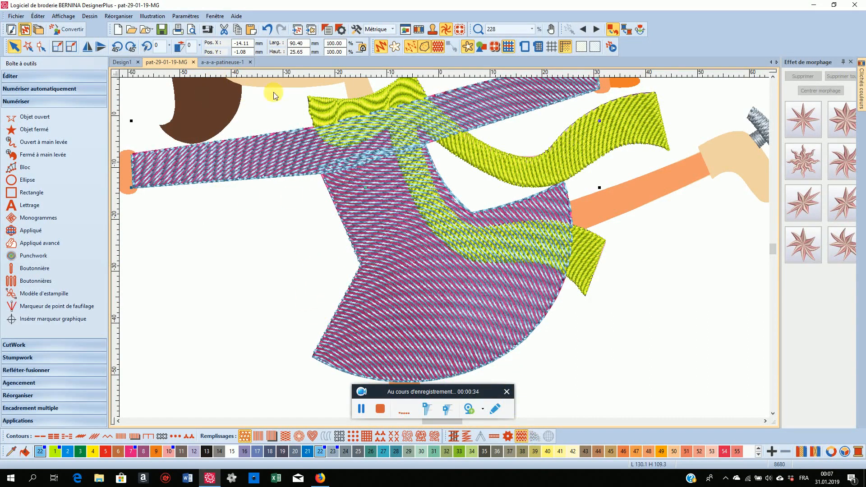
left_click(41, 46)
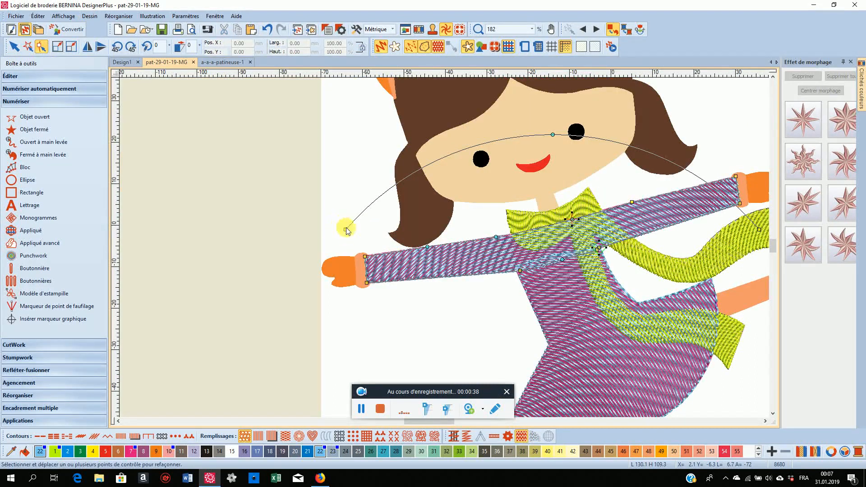
left_click_drag(346, 230, 413, 165)
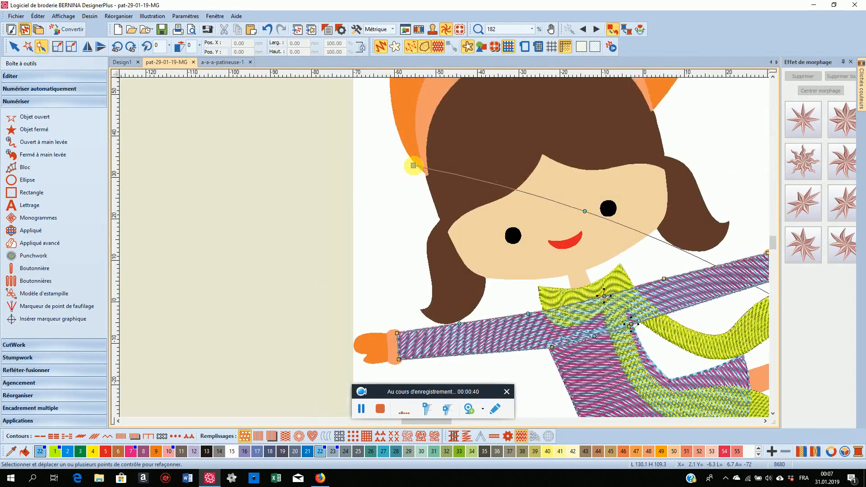
scroll(756, 286, "down", 1)
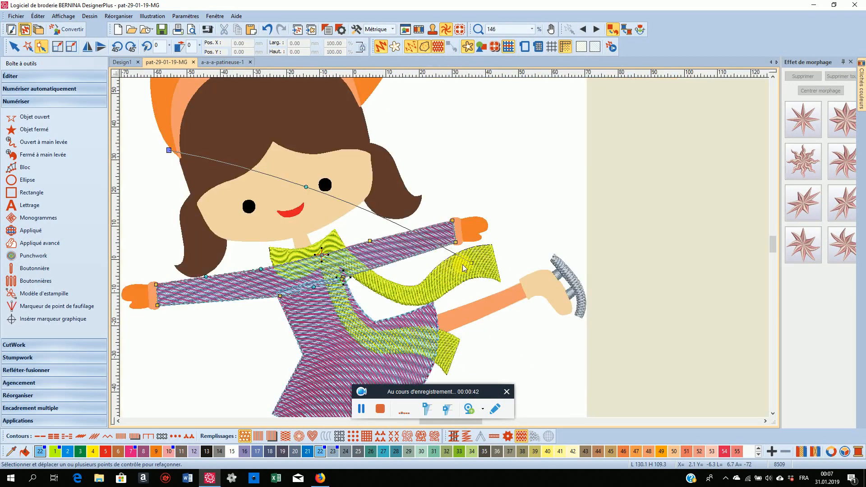
left_click_drag(475, 267, 340, 371)
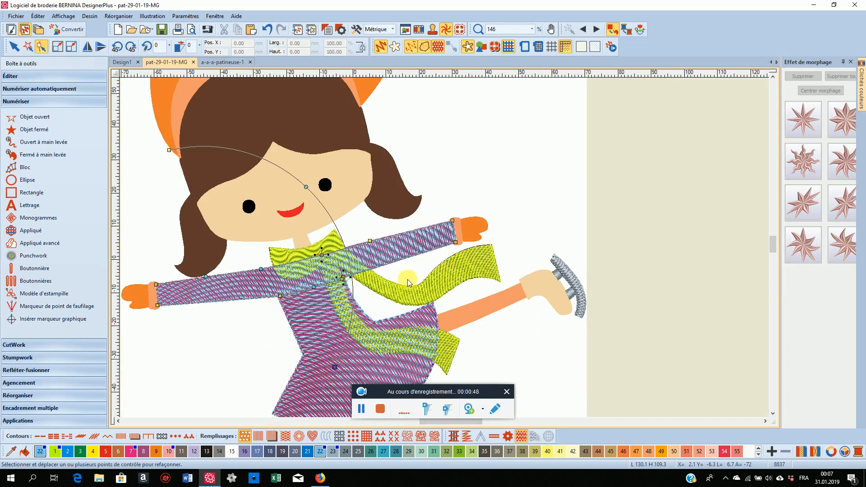
Place the sleeve fill's start and end markers at the underarm corner by the scarf and the upper cuff corner on the skate-side arm.
scroll(342, 277, "up", 3)
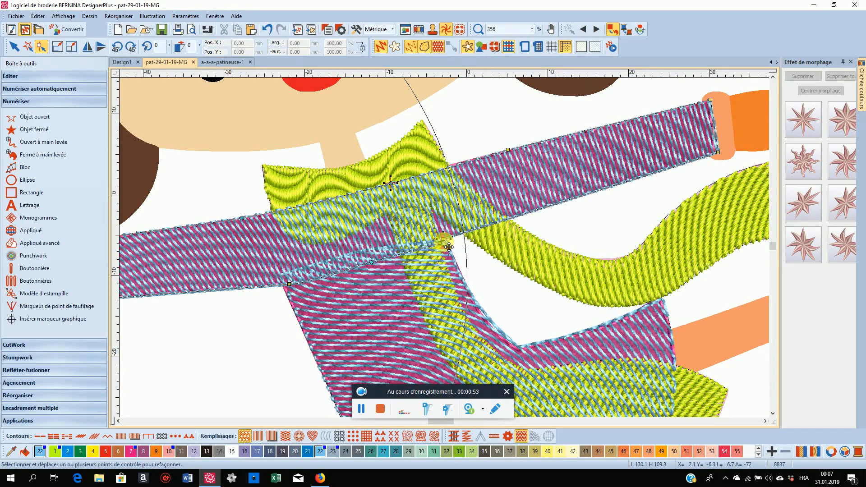
left_click(449, 247)
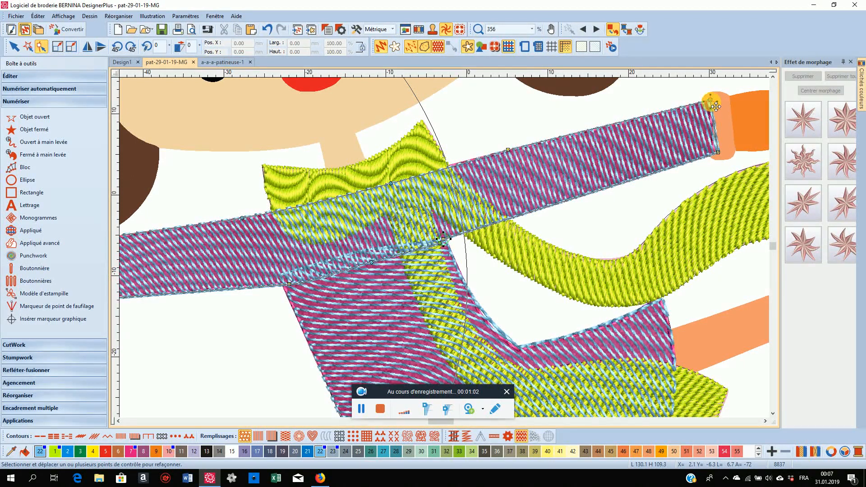
left_click_drag(713, 101, 711, 100)
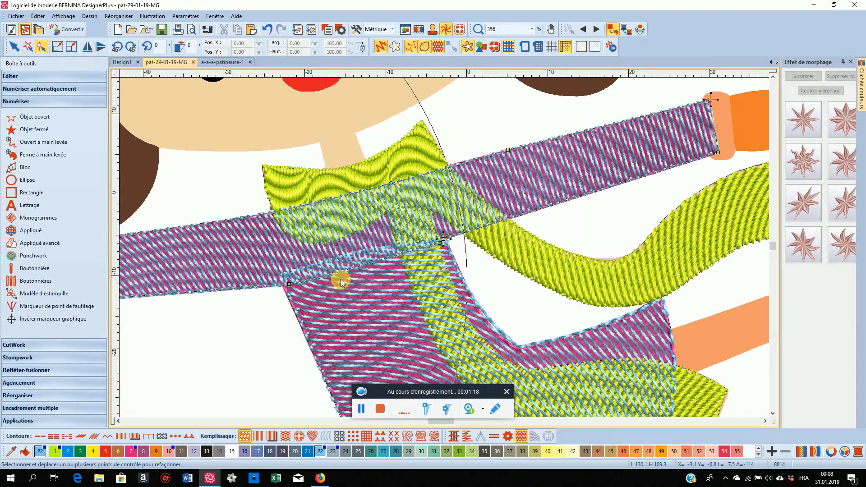
Reshape the bodice fill's top edge by lowering its corner and middle nodes onto the sleeve's lower edge to remove the overlap.
scroll(445, 247, "up", 4)
scroll(445, 247, "up", 3)
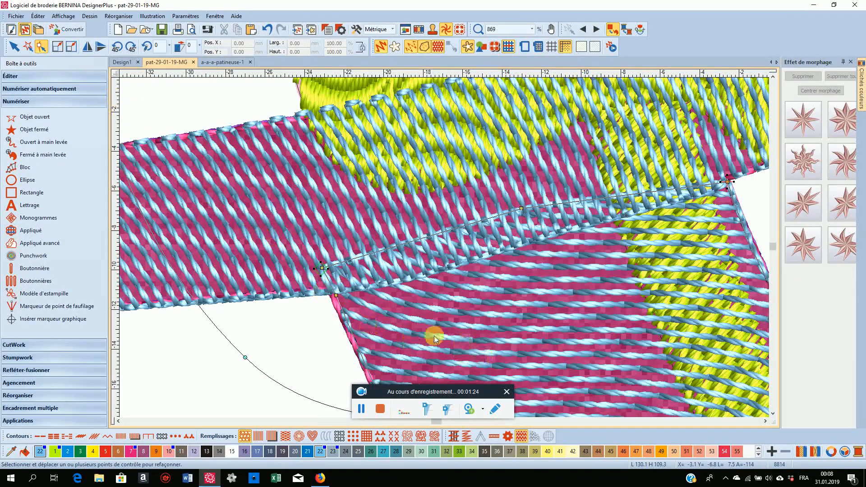
mouse_move(322, 268)
left_mouse_down()
mouse_move(312, 276)
mouse_move(335, 293)
left_mouse_up()
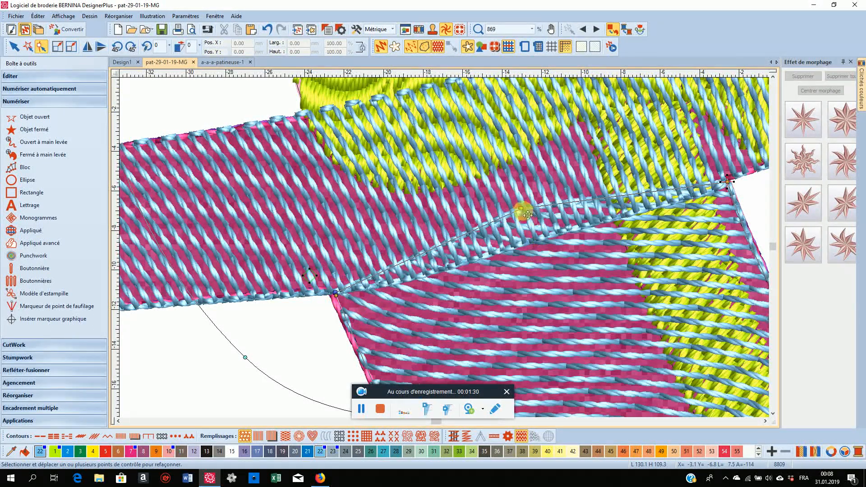
left_click_drag(523, 211, 530, 241)
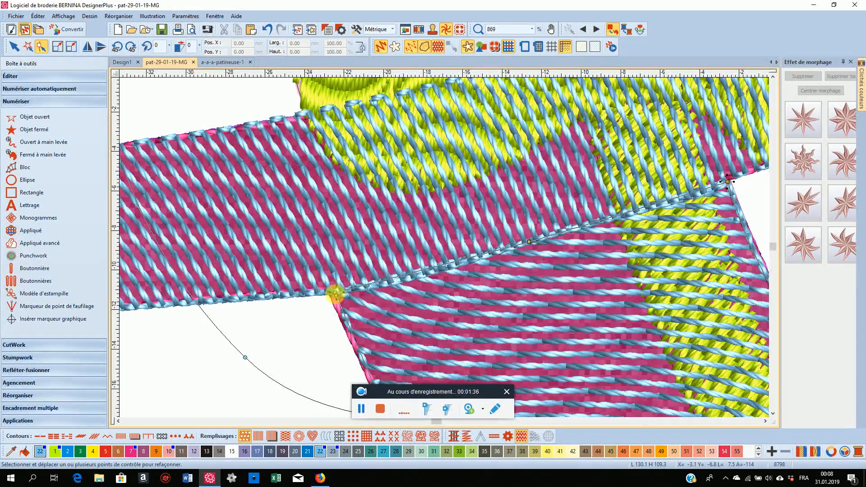
left_click(335, 293)
left_click(14, 47)
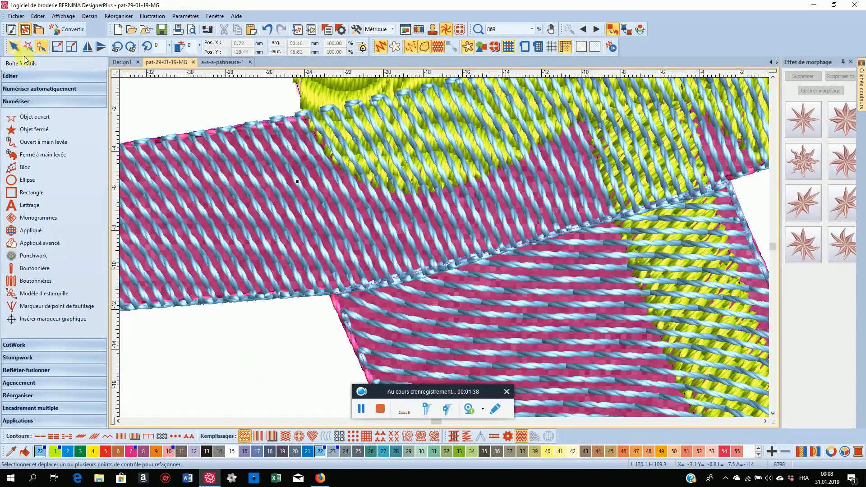
scroll(445, 248, "down", 2)
scroll(444, 247, "down", 3)
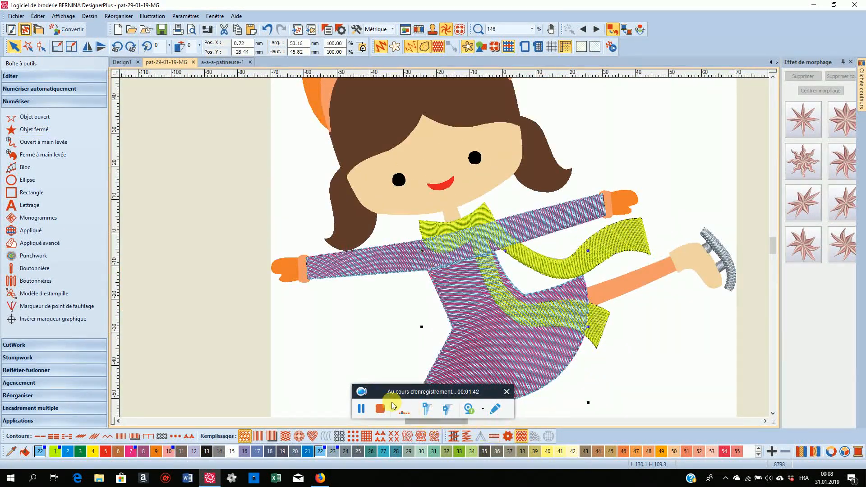
left_click(360, 408)
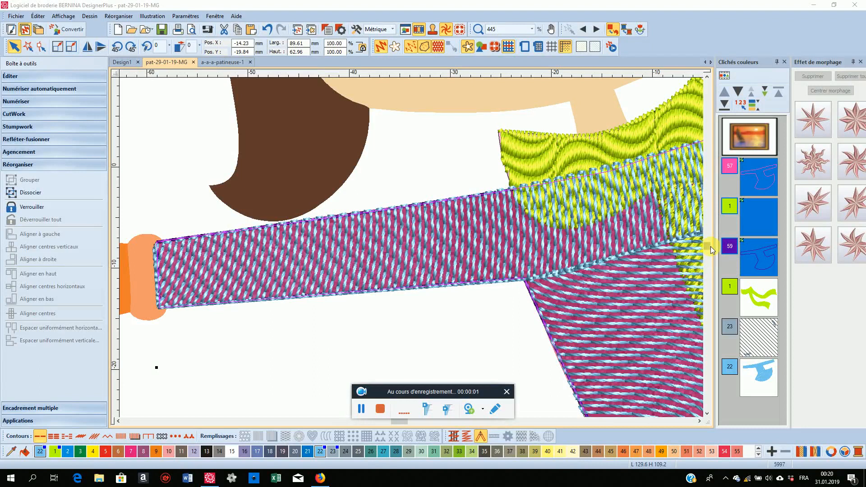
Move the lime green scarf to the end of the stitching sequence so it lies over the dress.
left_click(765, 305)
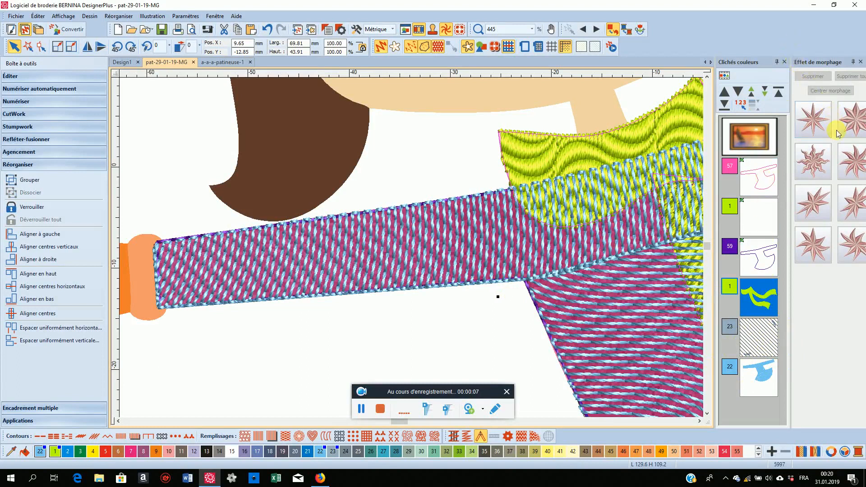
left_click(765, 95)
left_click(765, 96)
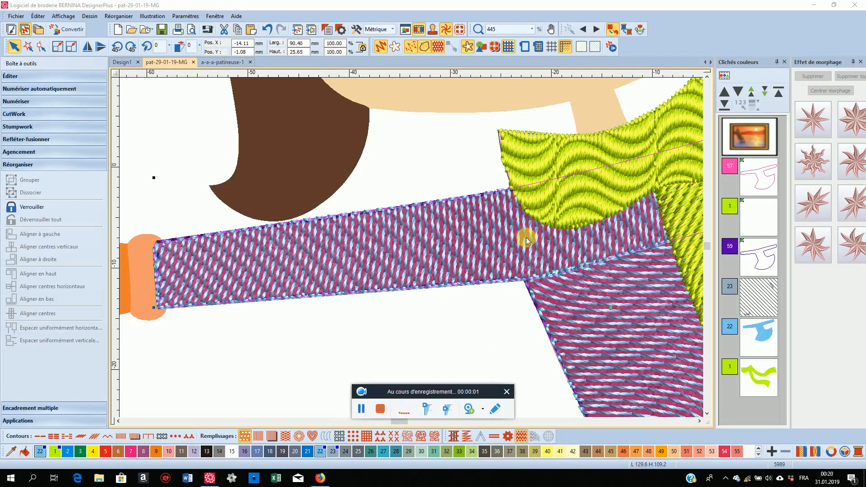
Ungroup the dress appliqué into its separate pink, green and purple outline layers.
scroll(411, 247, "down", 5)
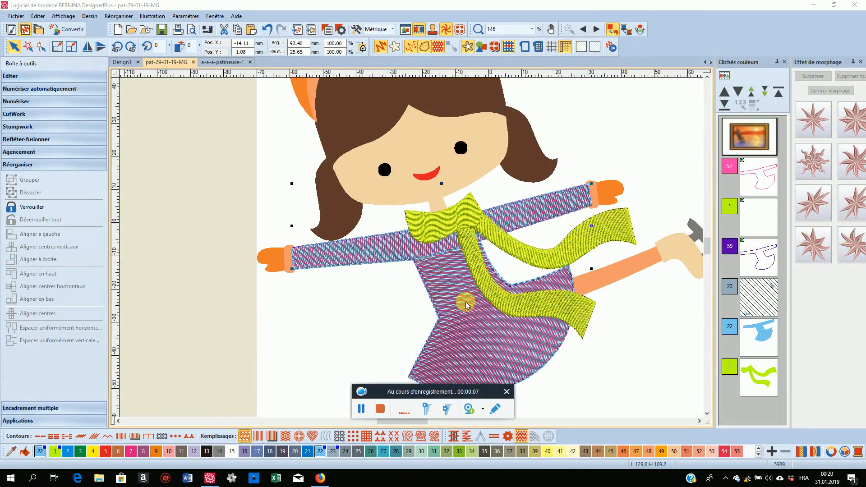
left_click(757, 186, "shift")
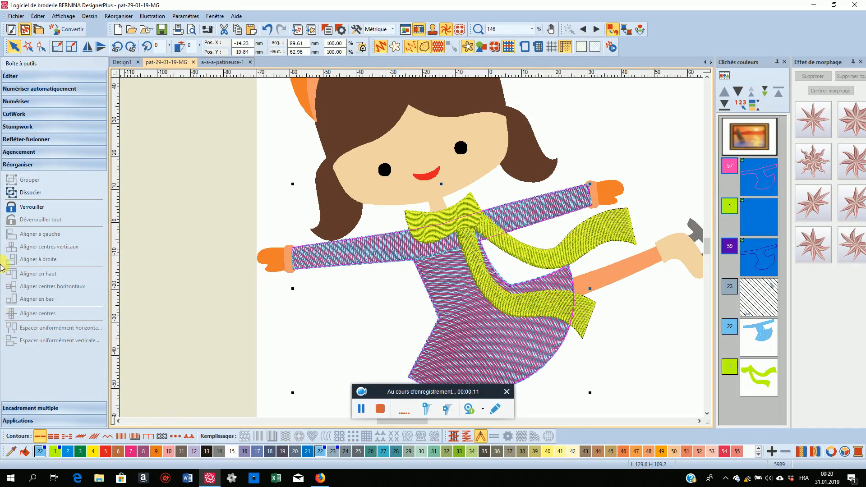
left_click(30, 192)
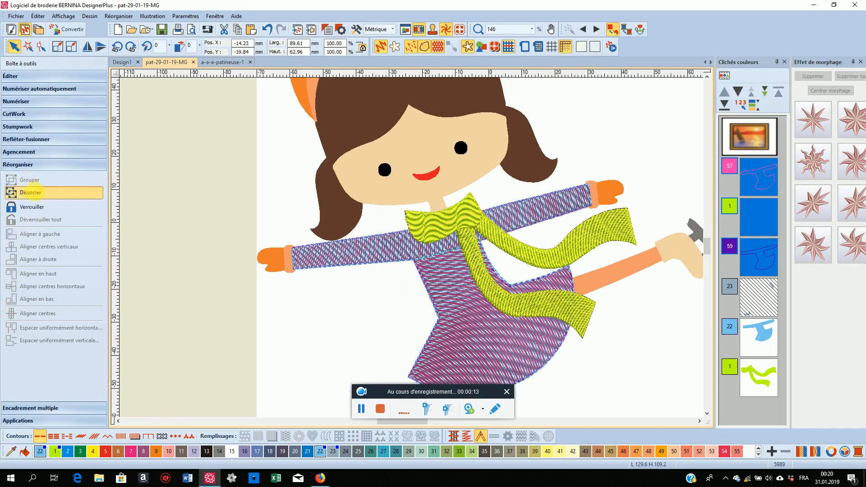
Copy and paste the dress's pink outline (colour 57) and change the pasted copy's outline type to backstitch.
left_click(751, 182)
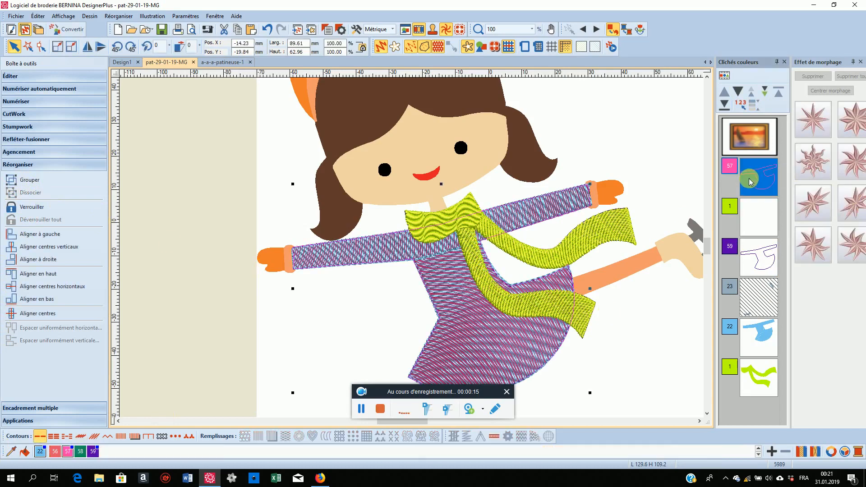
left_click(41, 16)
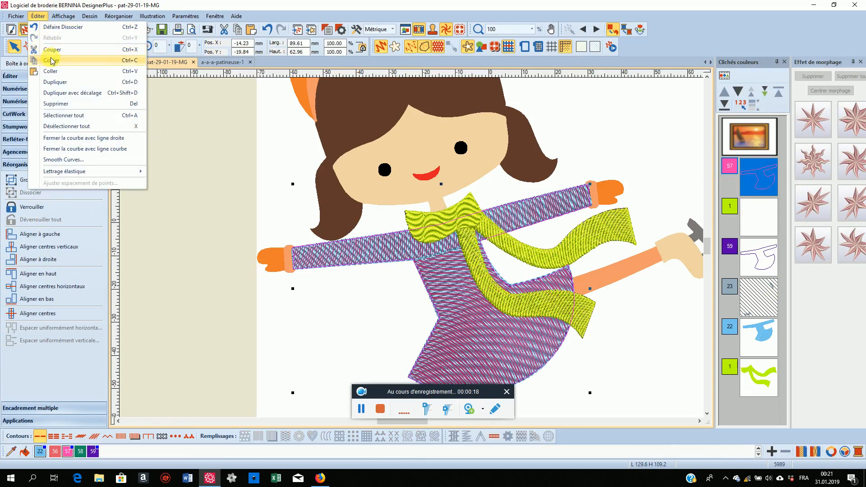
left_click(45, 54)
left_click(38, 17)
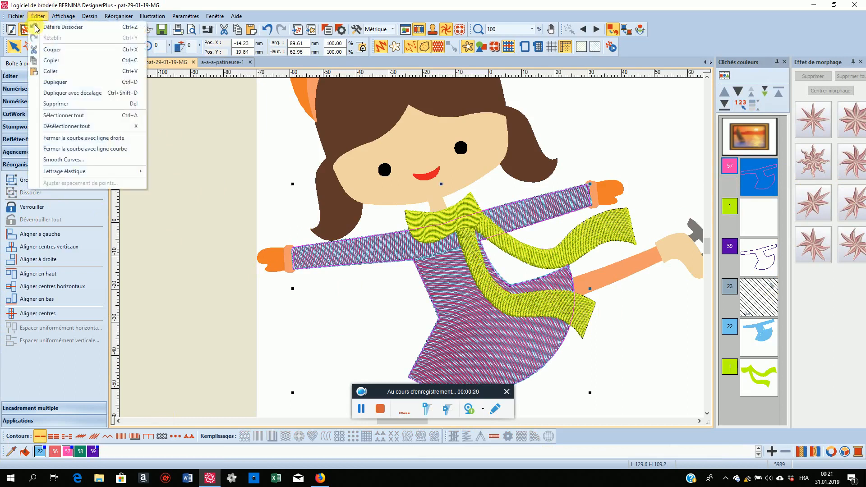
left_click(56, 72)
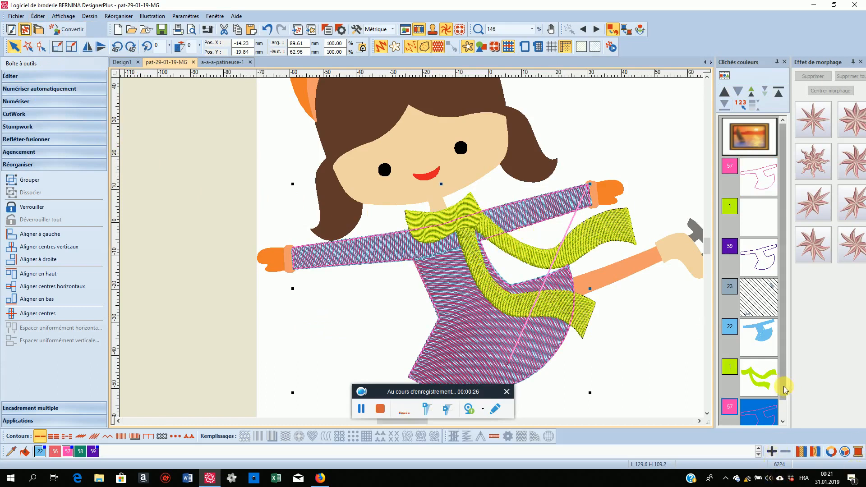
scroll(787, 407, "down", 1)
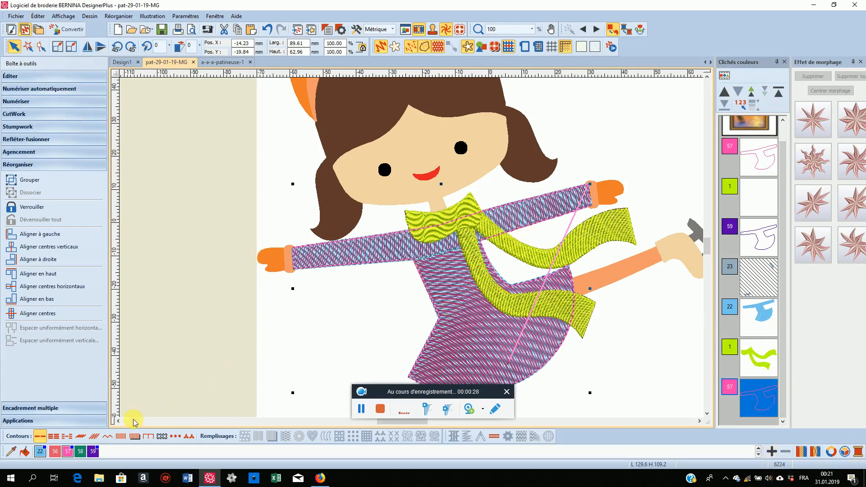
left_click(80, 436)
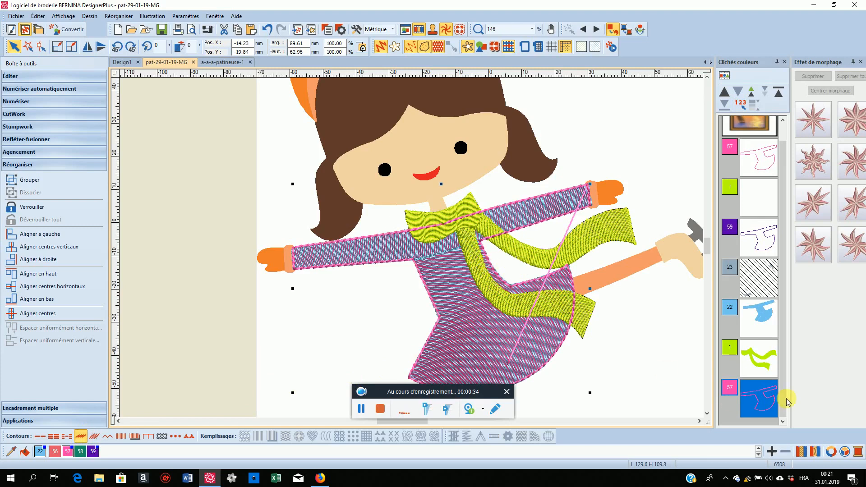
Hide the lime green scarf and digitize an open object through three points along the seam between the sleeves and the bodice.
right_click(751, 349)
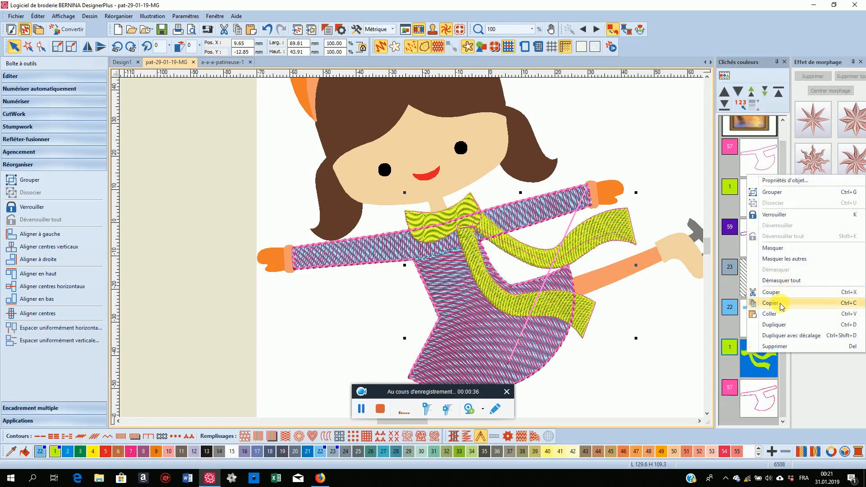
left_click(788, 247)
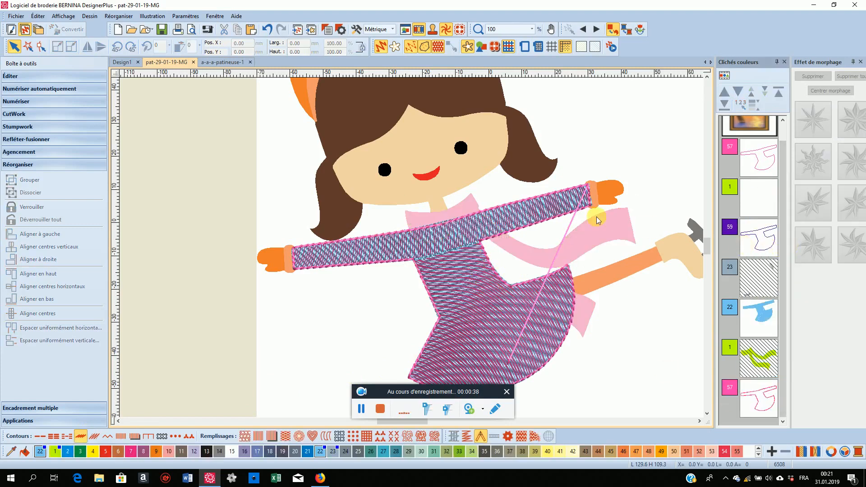
scroll(411, 247, "up", 5)
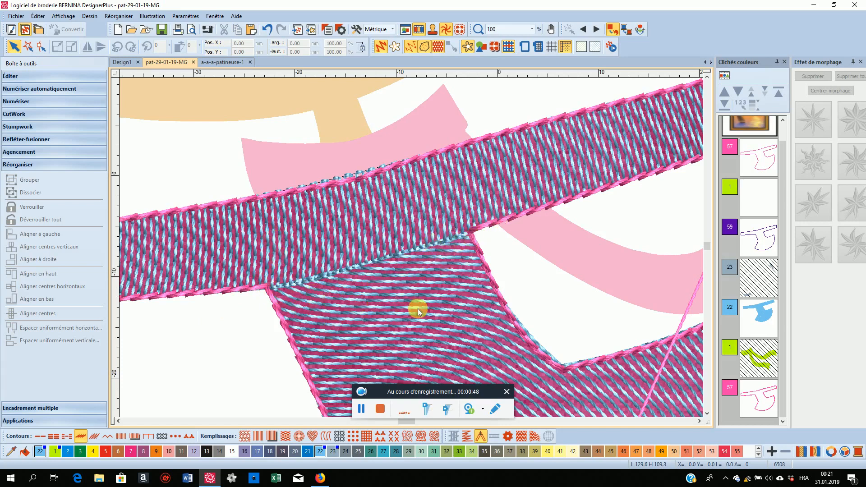
left_click(34, 102)
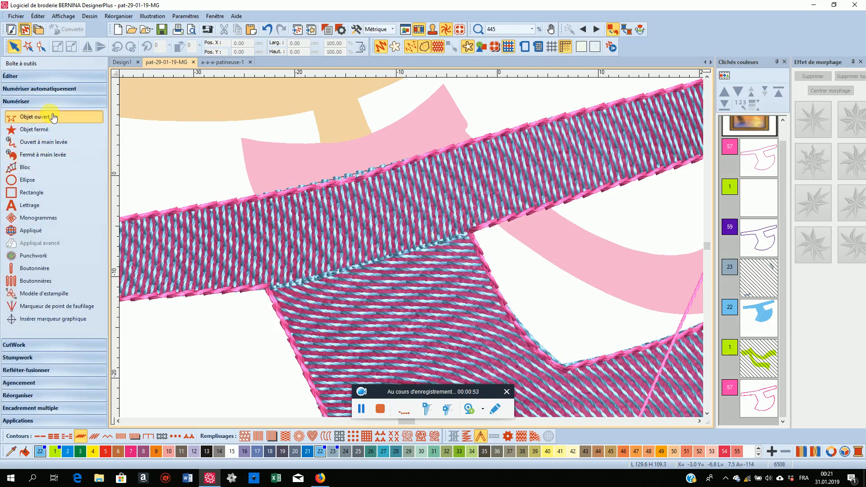
left_click(33, 117)
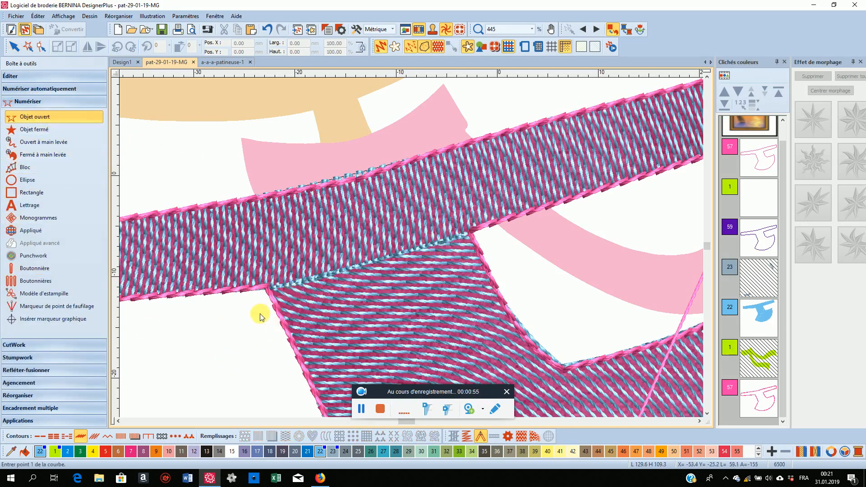
left_click(269, 289)
left_click(267, 285)
left_click(372, 263)
left_click(470, 235)
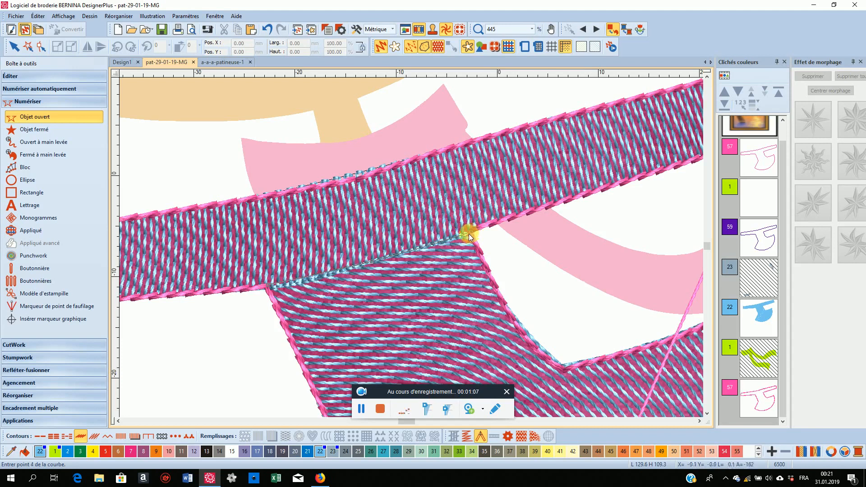
key("Return")
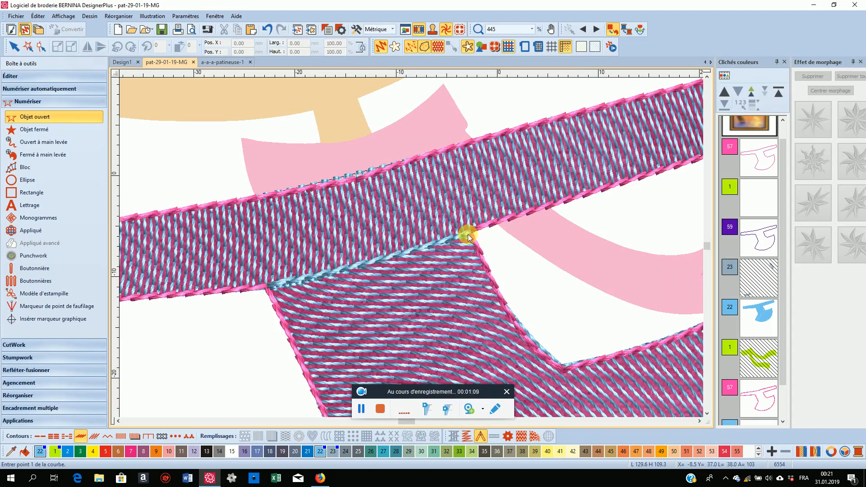
Recolour the new seam line to pink, colour 57, to match the dress outline.
left_click(17, 47)
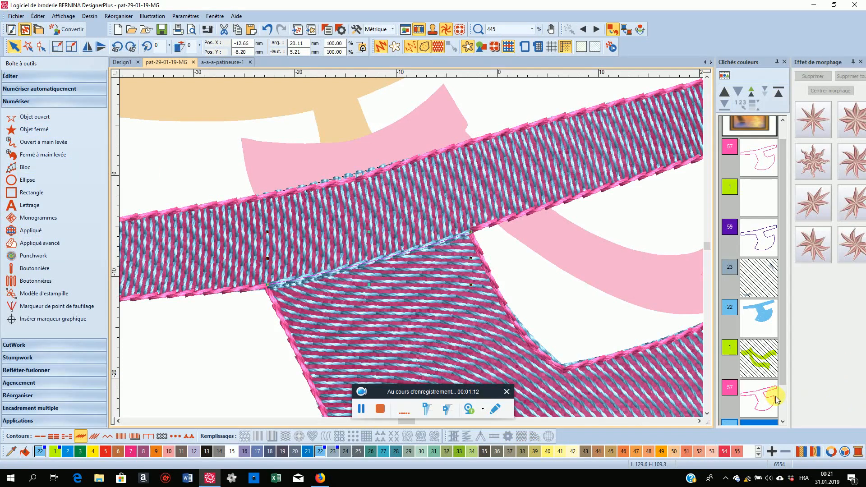
left_click(758, 454)
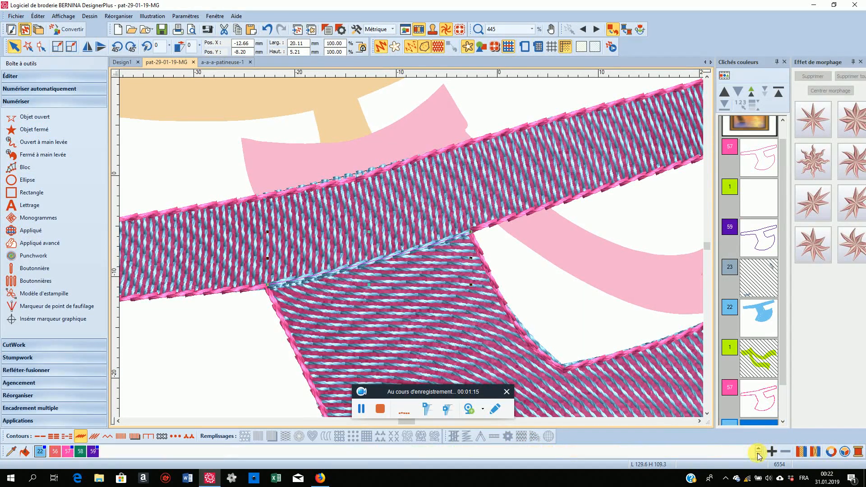
left_click(69, 451)
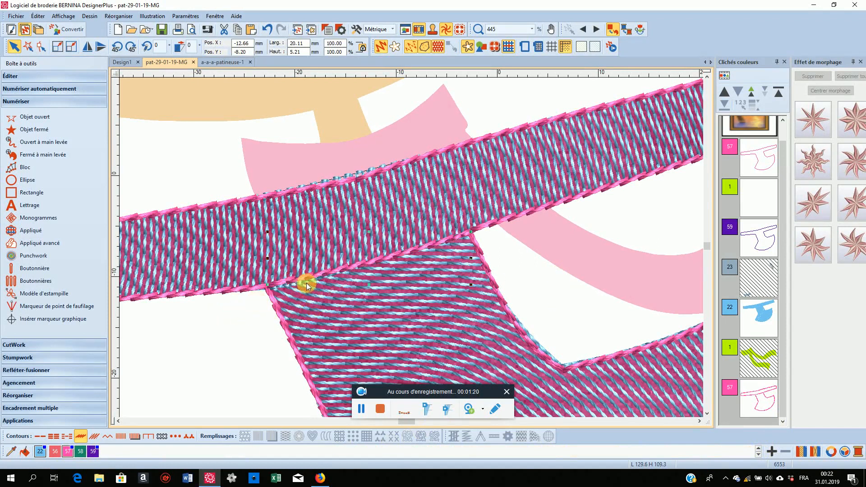
Reshape the pink seam line by adding a node near its left end, deleting the duplicate node and lowering the remaining one onto the bodice edge.
scroll(307, 285, "up", 2)
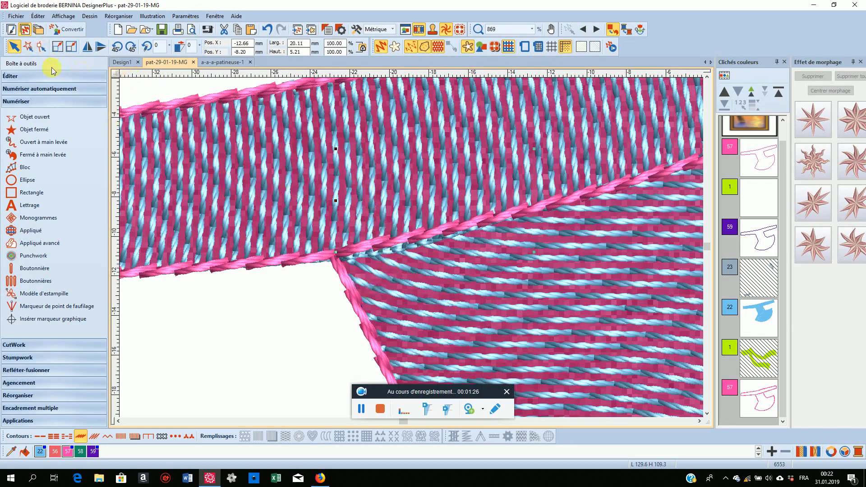
left_click(41, 46)
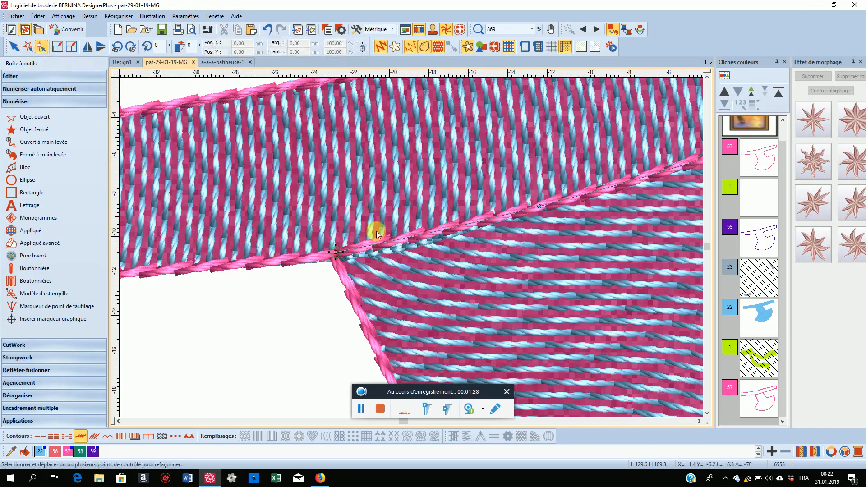
left_click(409, 262)
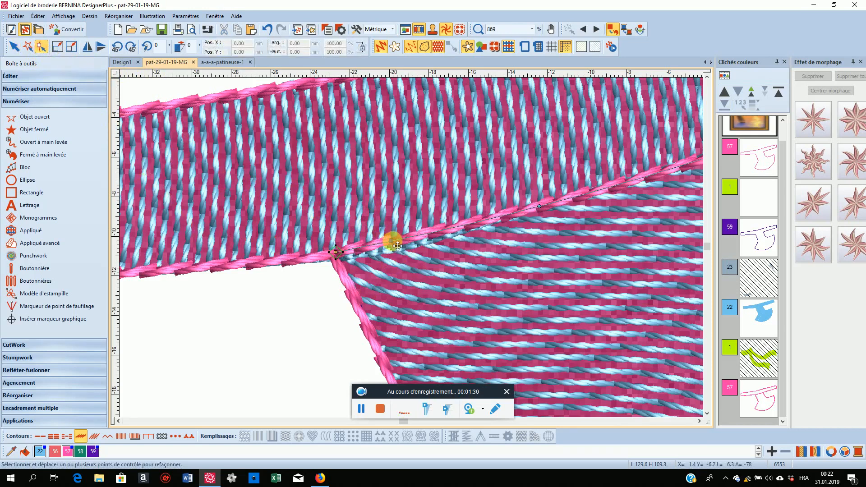
left_click(393, 244)
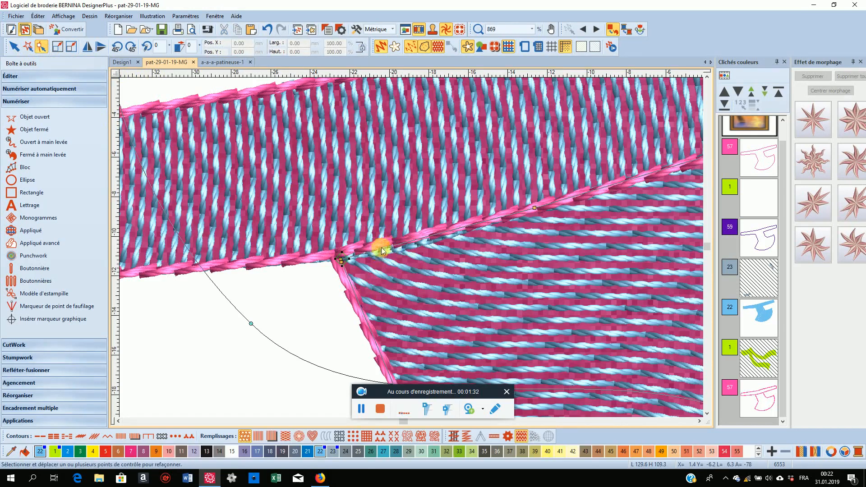
left_click(391, 243)
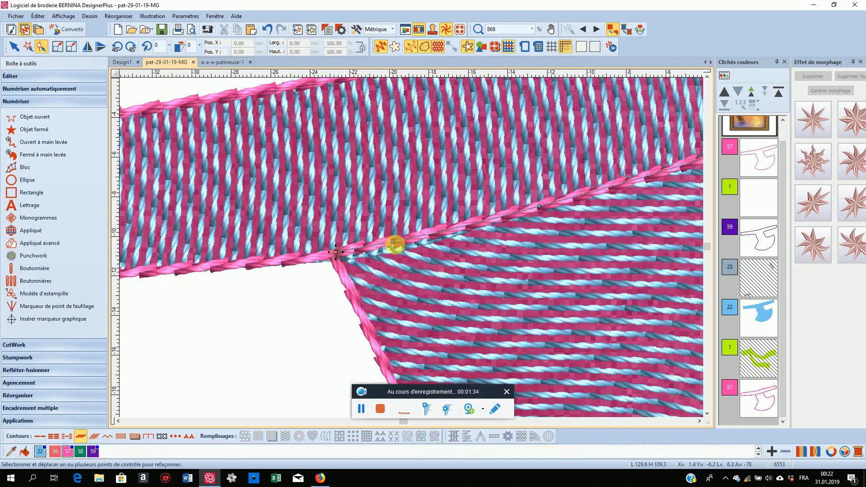
left_click(392, 245)
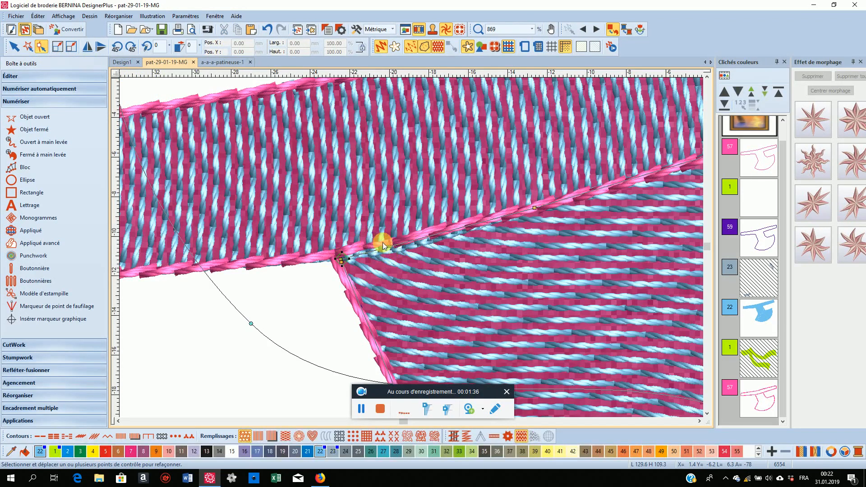
left_click(391, 248)
scroll(388, 245, "up", 5)
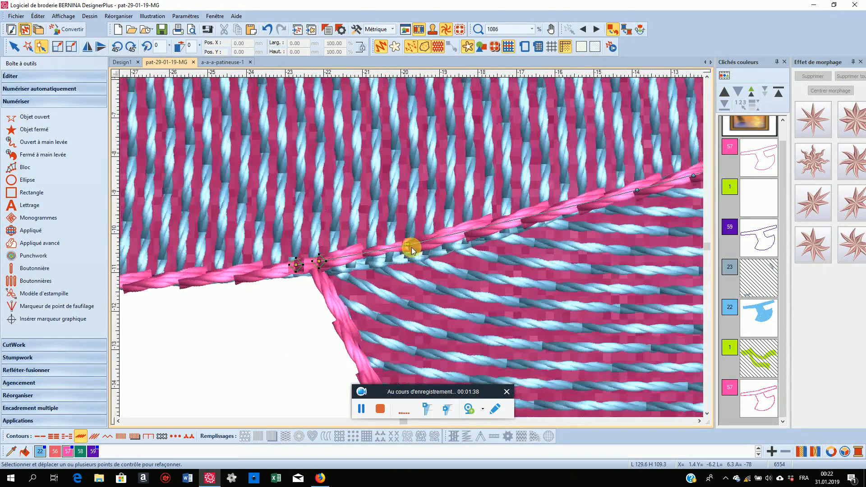
scroll(411, 247, "up", 3)
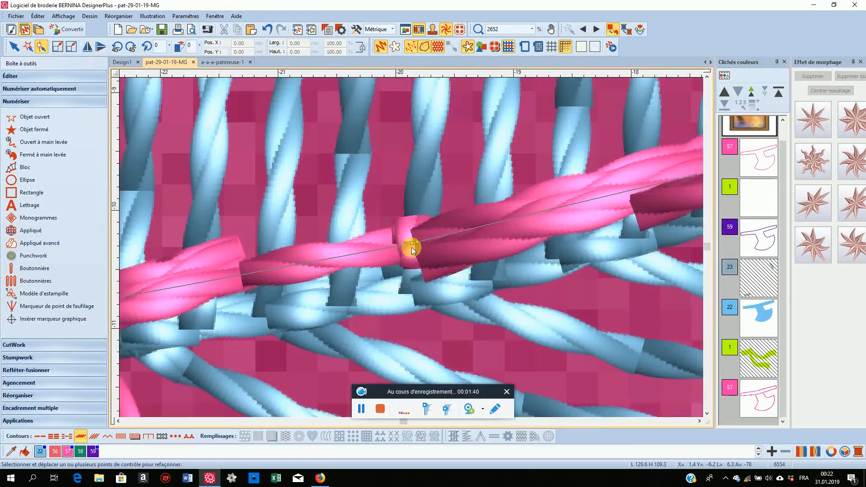
scroll(411, 247, "up", 2)
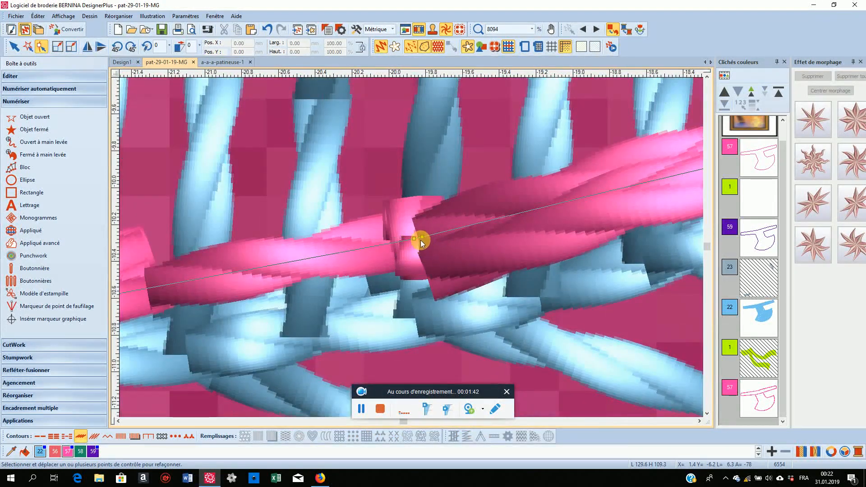
key("Delete")
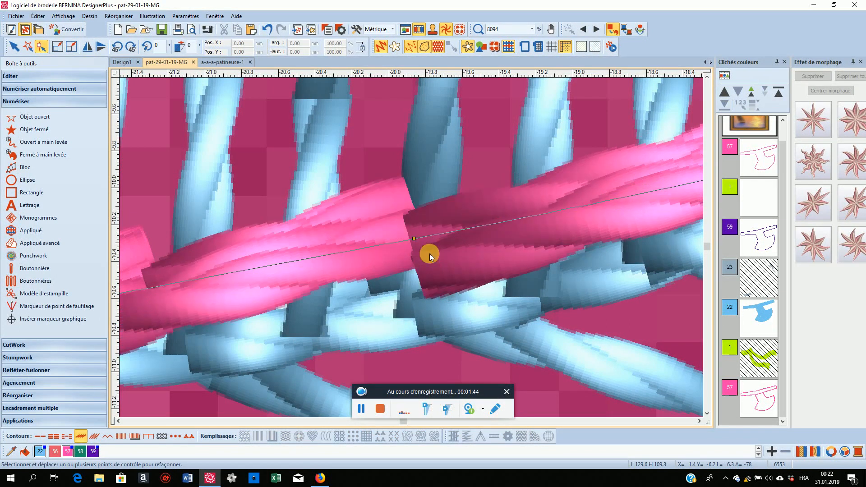
left_click_drag(417, 242, 428, 269)
scroll(411, 247, "down", 7)
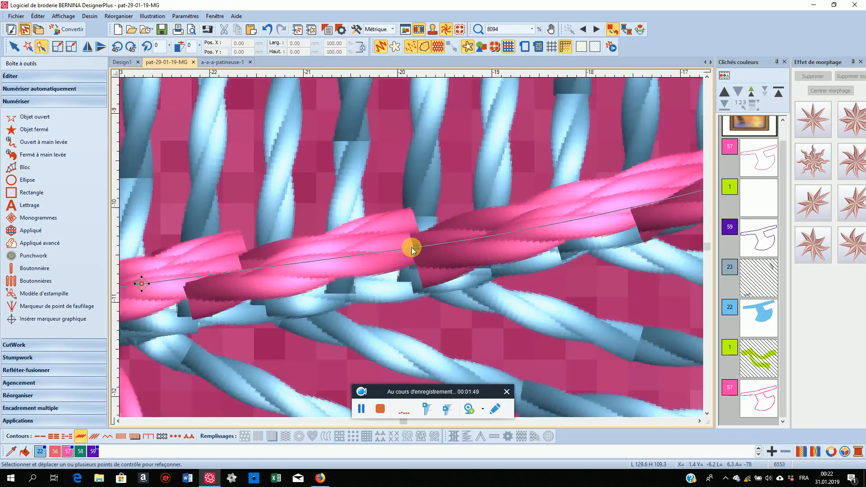
Reshape the pink dress outline by raising the middle node of the sleeves' upper edge over the protruding blue fill.
scroll(413, 247, "down", 6)
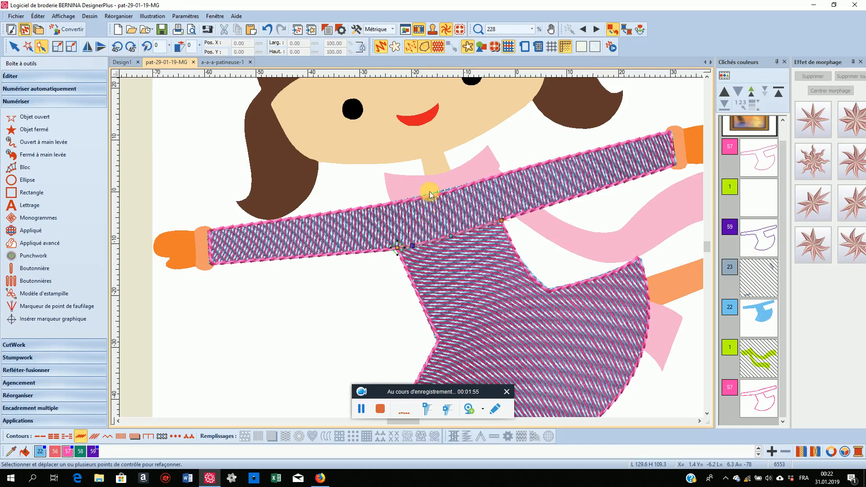
scroll(446, 203, "up", 5)
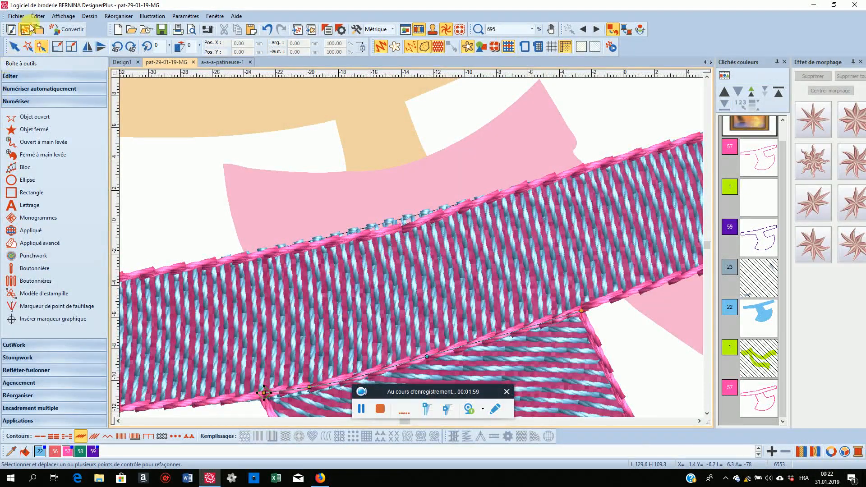
left_click(14, 47)
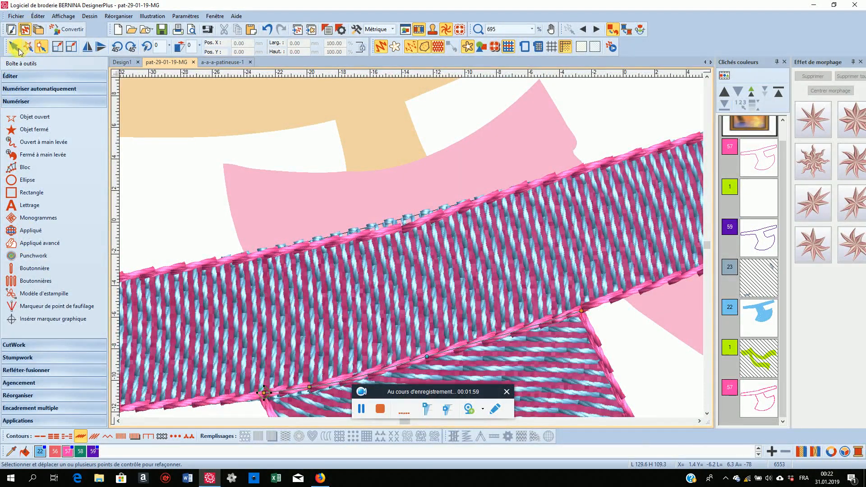
left_click(390, 231)
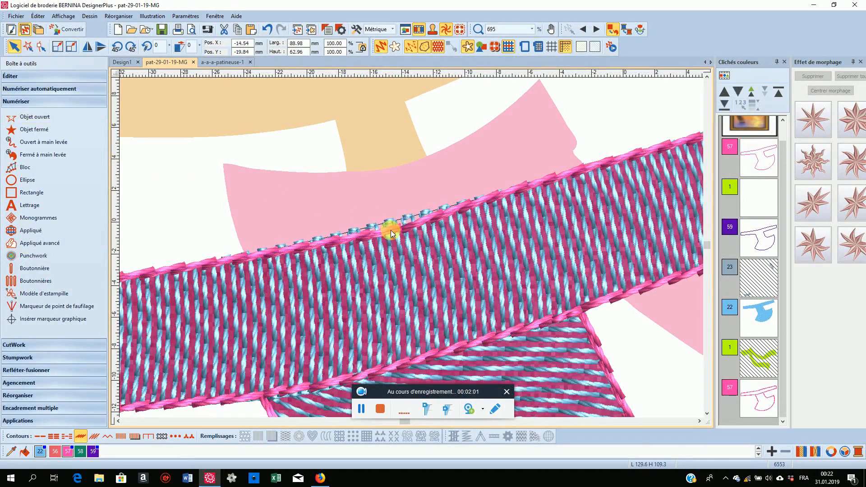
left_click(41, 46)
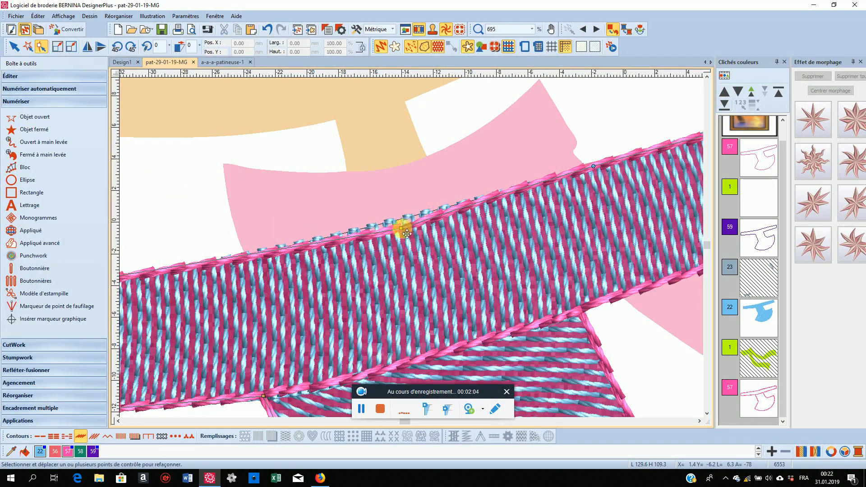
mouse_move(401, 227)
left_mouse_down()
mouse_move(399, 235)
mouse_move(398, 223)
left_mouse_up()
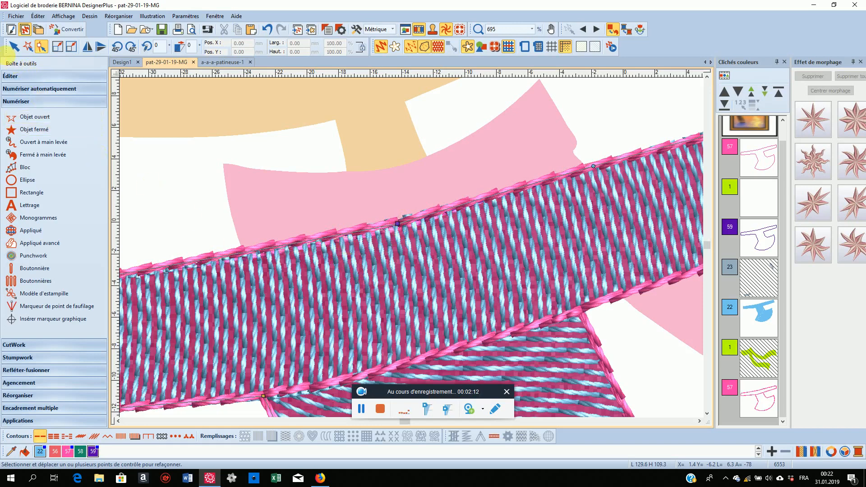
left_click(14, 48)
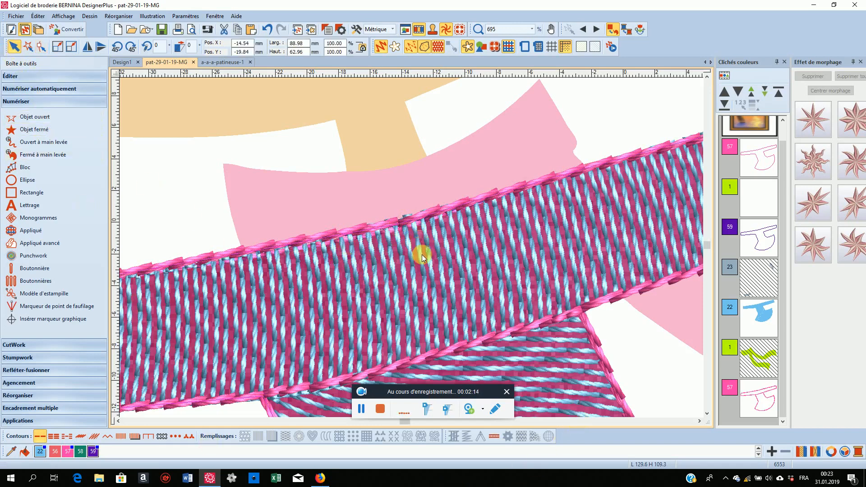
Apply a blackwork run (Passage broderie noire) to the final pink outline layer, with its entry point at the right-hand junction of sleeve and bodice.
scroll(411, 247, "down", 8)
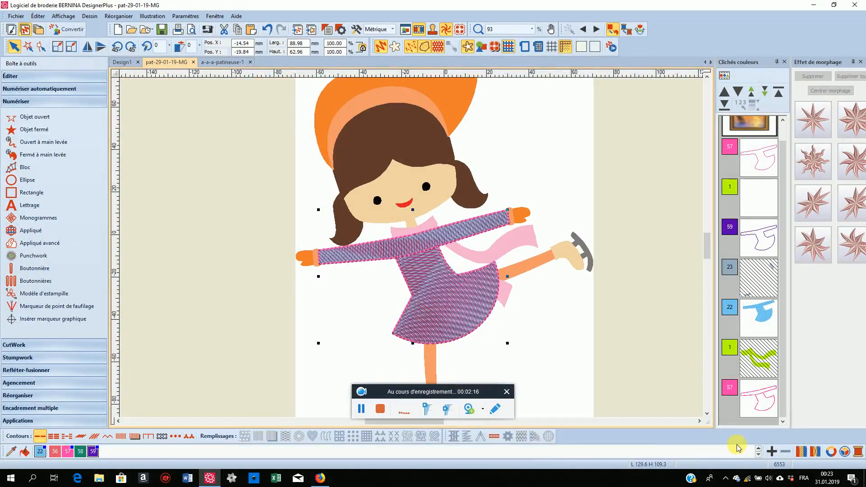
left_click(752, 400)
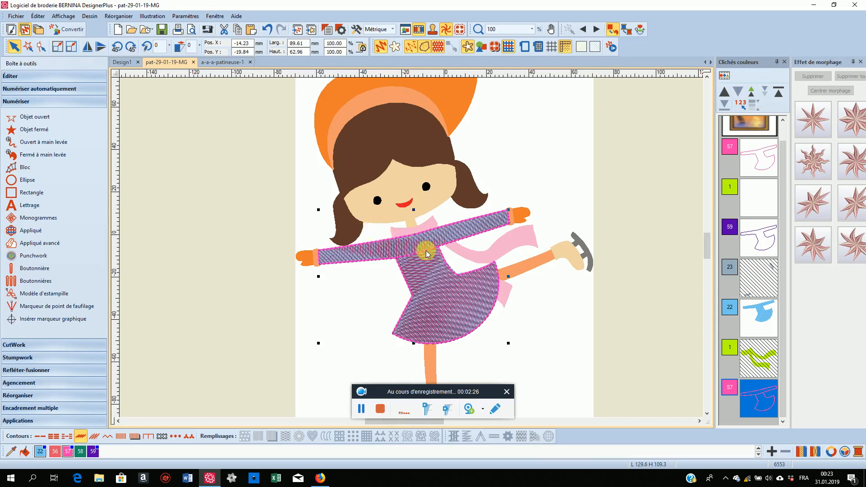
left_click(760, 398)
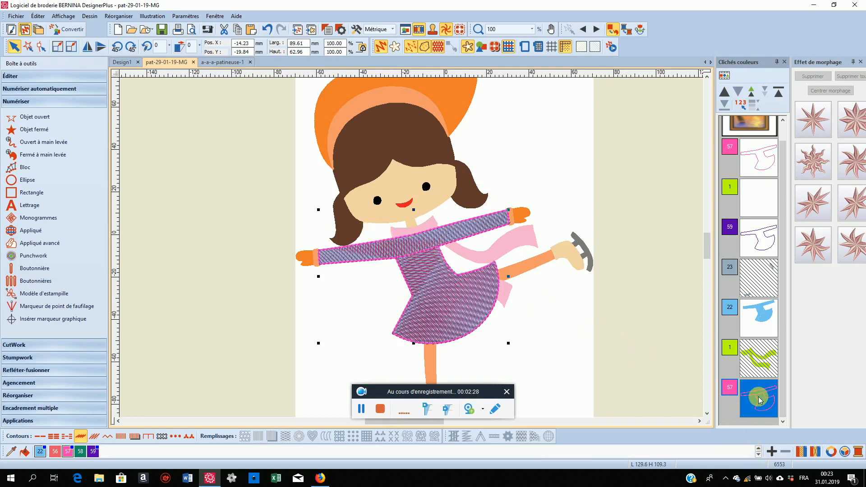
left_click(32, 74)
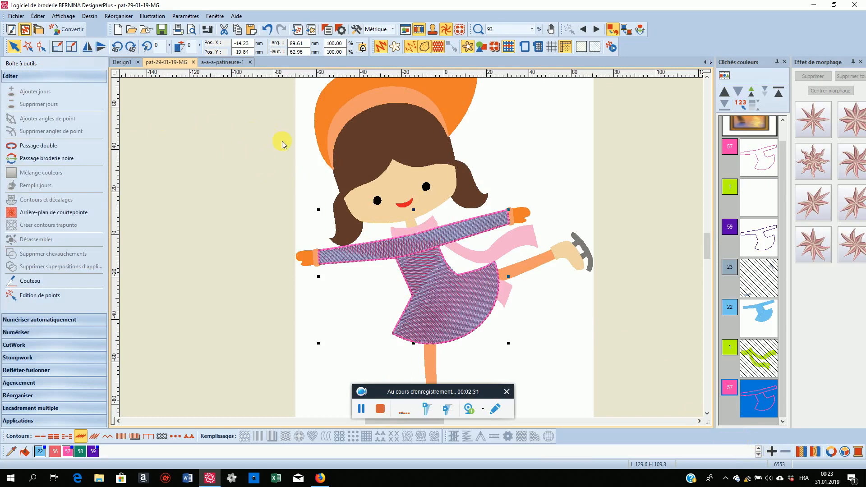
left_click(71, 160)
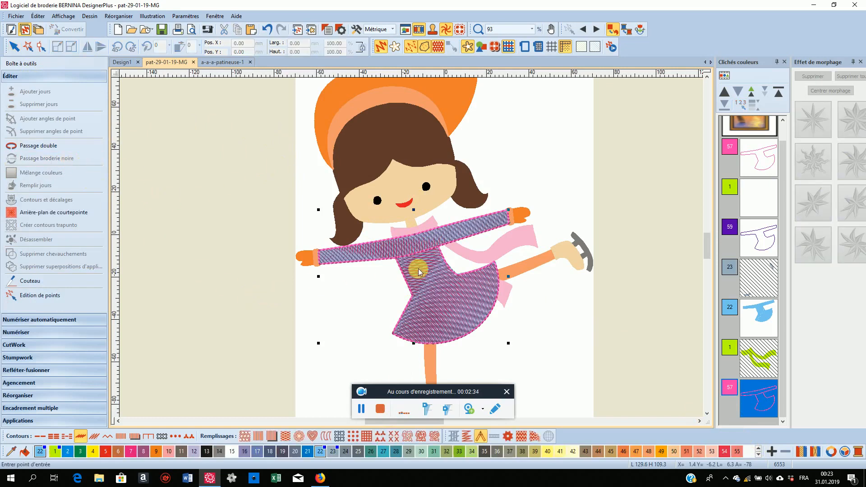
scroll(441, 250, "up", 3)
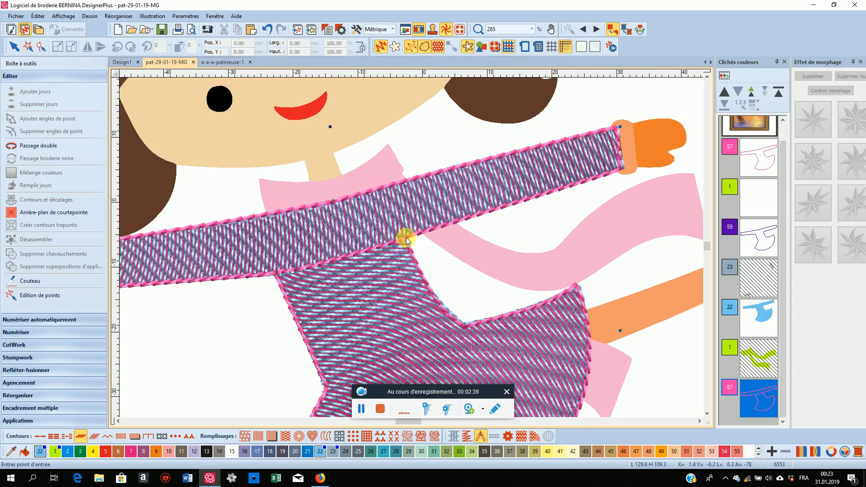
left_click(404, 239)
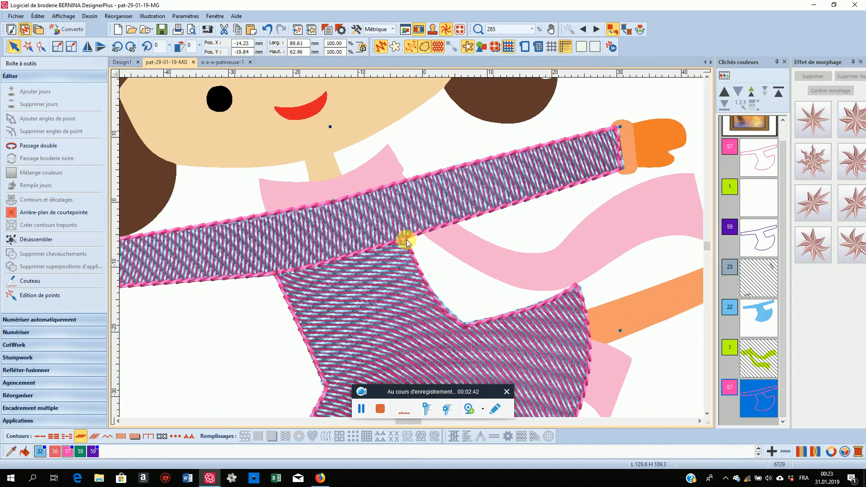
Inspect the pink blackwork outline's start and end points at the right-hand junction of sleeve and bodice in reshape mode.
left_click(41, 46)
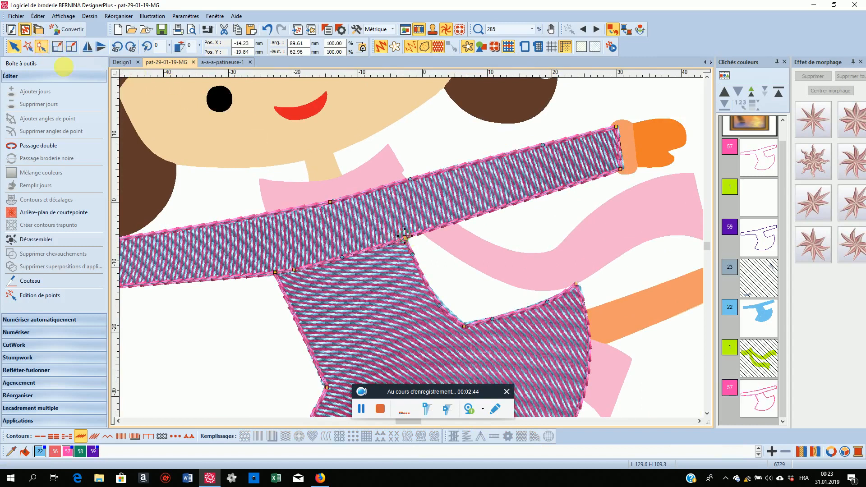
scroll(403, 241, "up", 5)
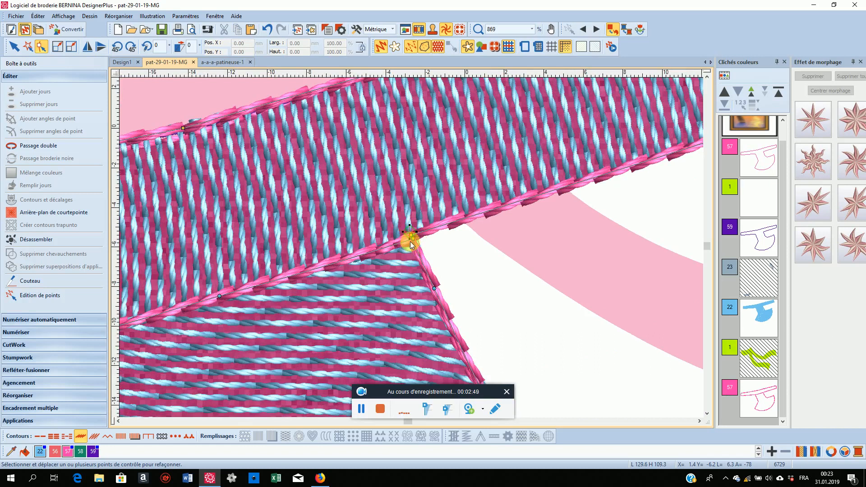
left_click(411, 243)
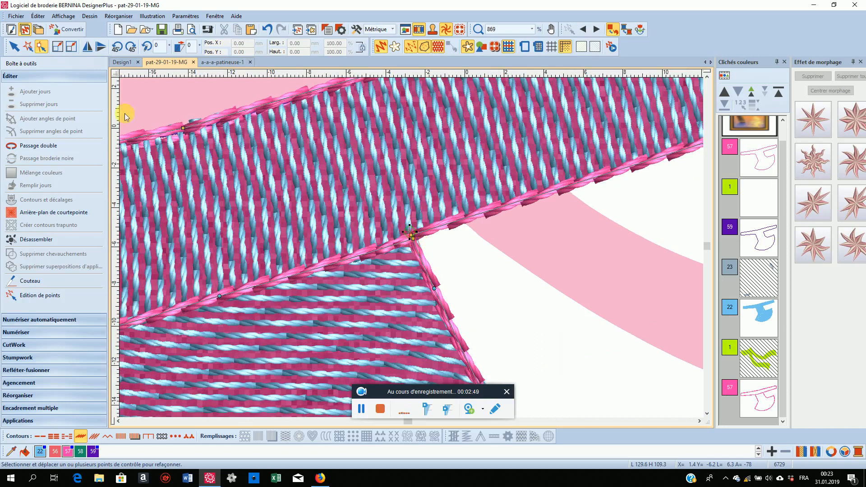
left_click(14, 46)
Unhide all objects and move the green scarf layer, colour 1, after the pink outline to the end of the stitching order.
scroll(411, 247, "down", 5)
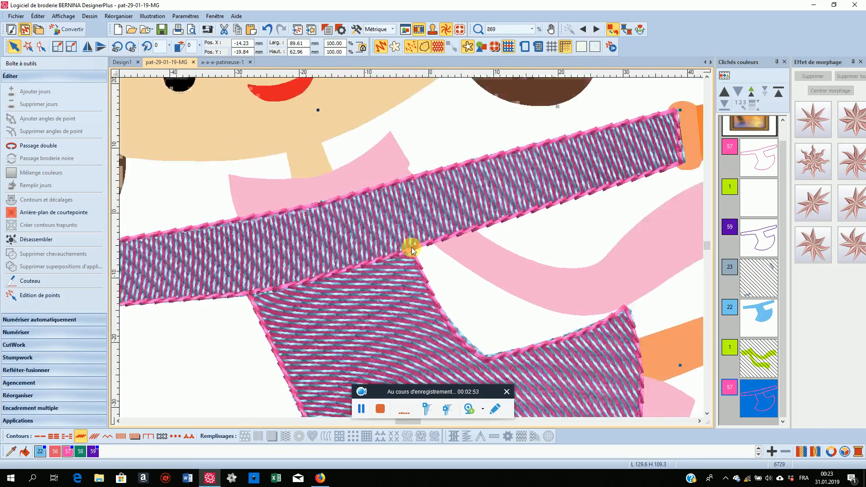
scroll(411, 247, "down", 6)
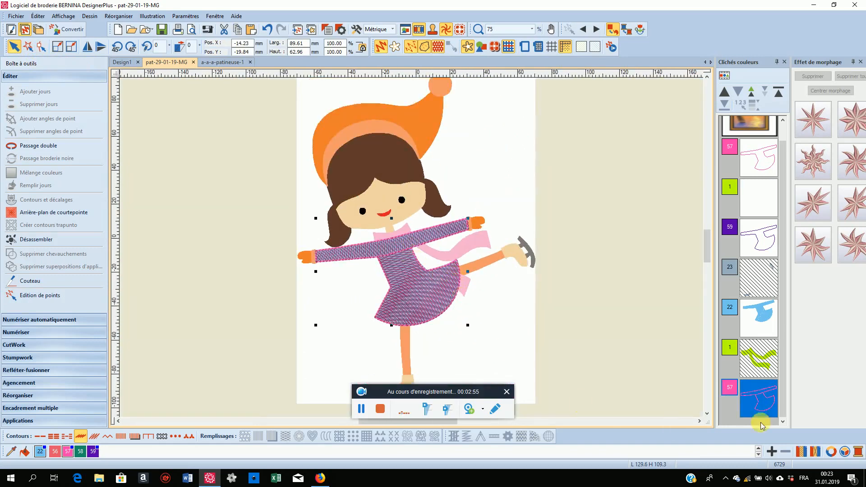
right_click(755, 367)
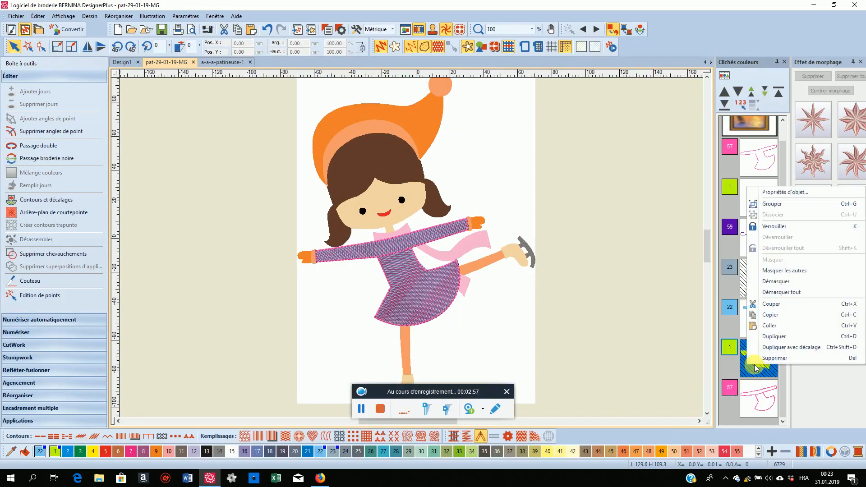
left_click(769, 292)
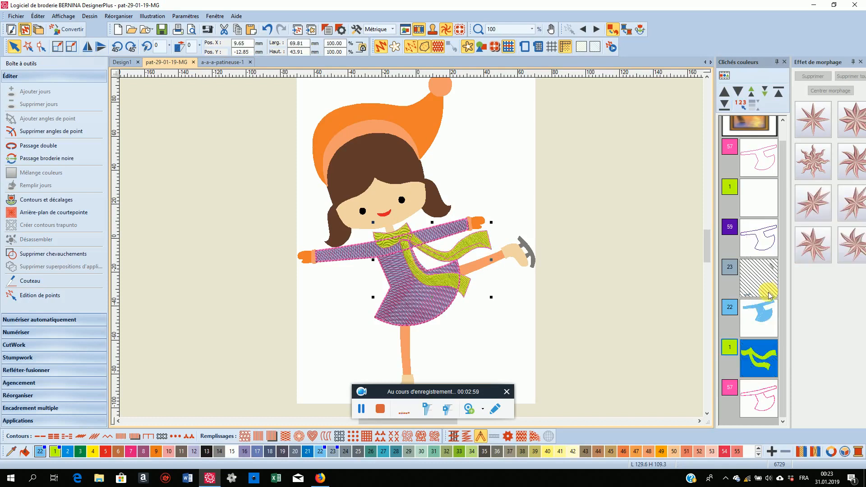
left_click(765, 98)
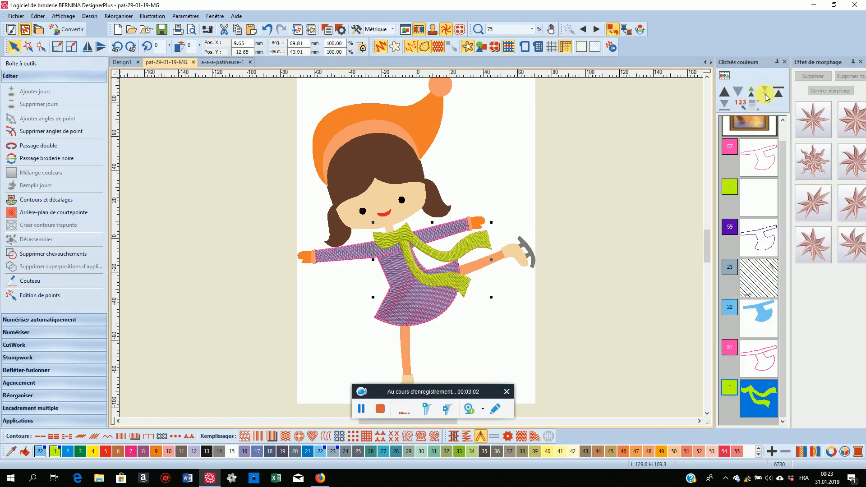